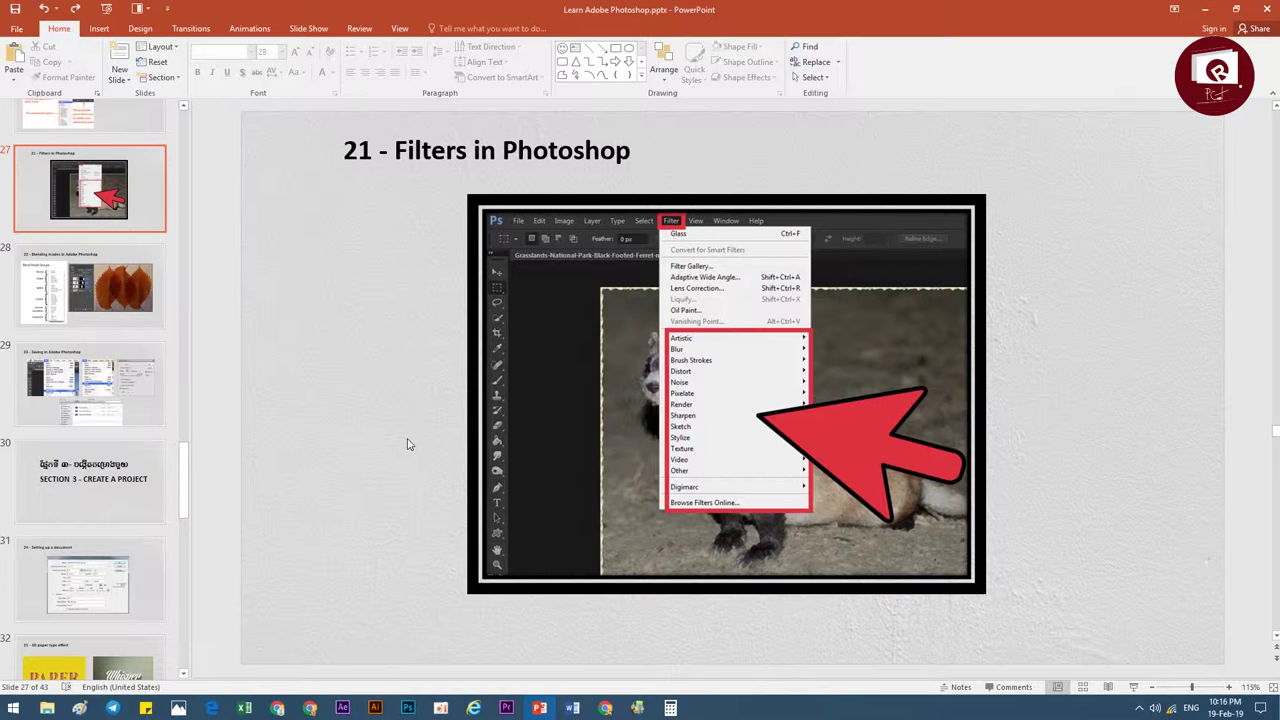
# Delete the Curves 1 and remaining adjustment layers, then unlock the Background as Layer 0
pyautogui.click(408, 708)
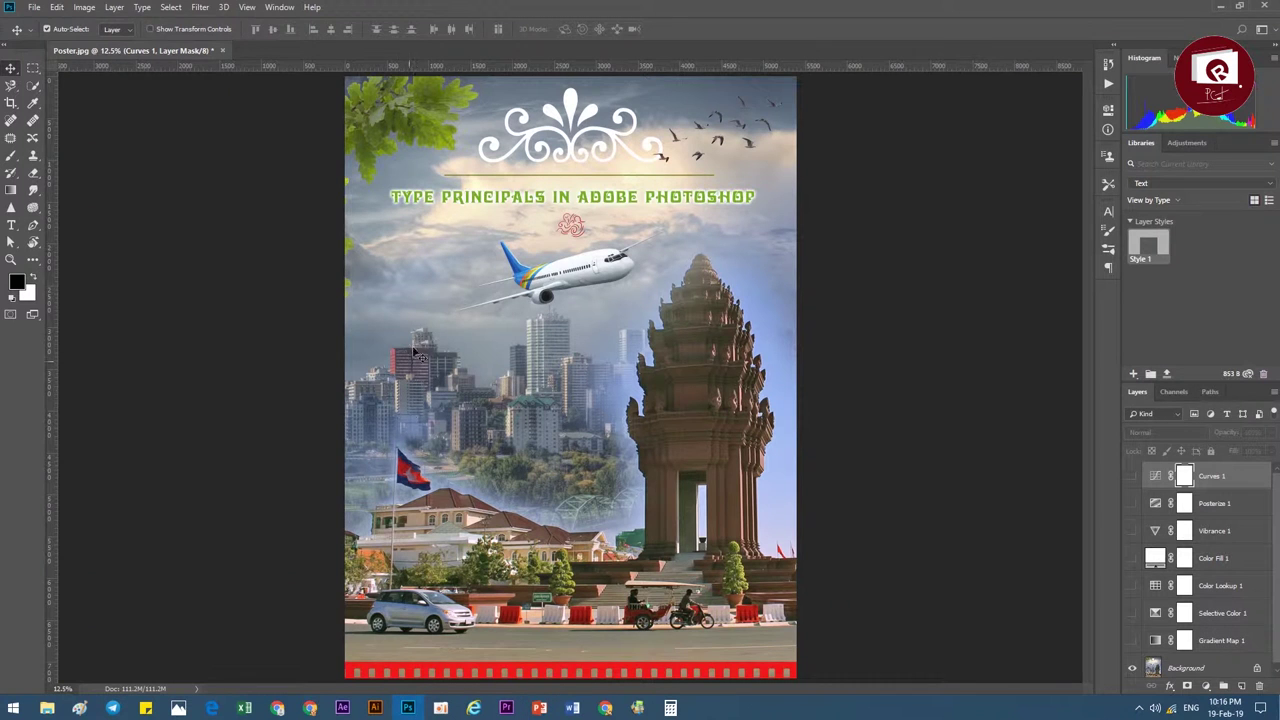
pyautogui.press('Delete')
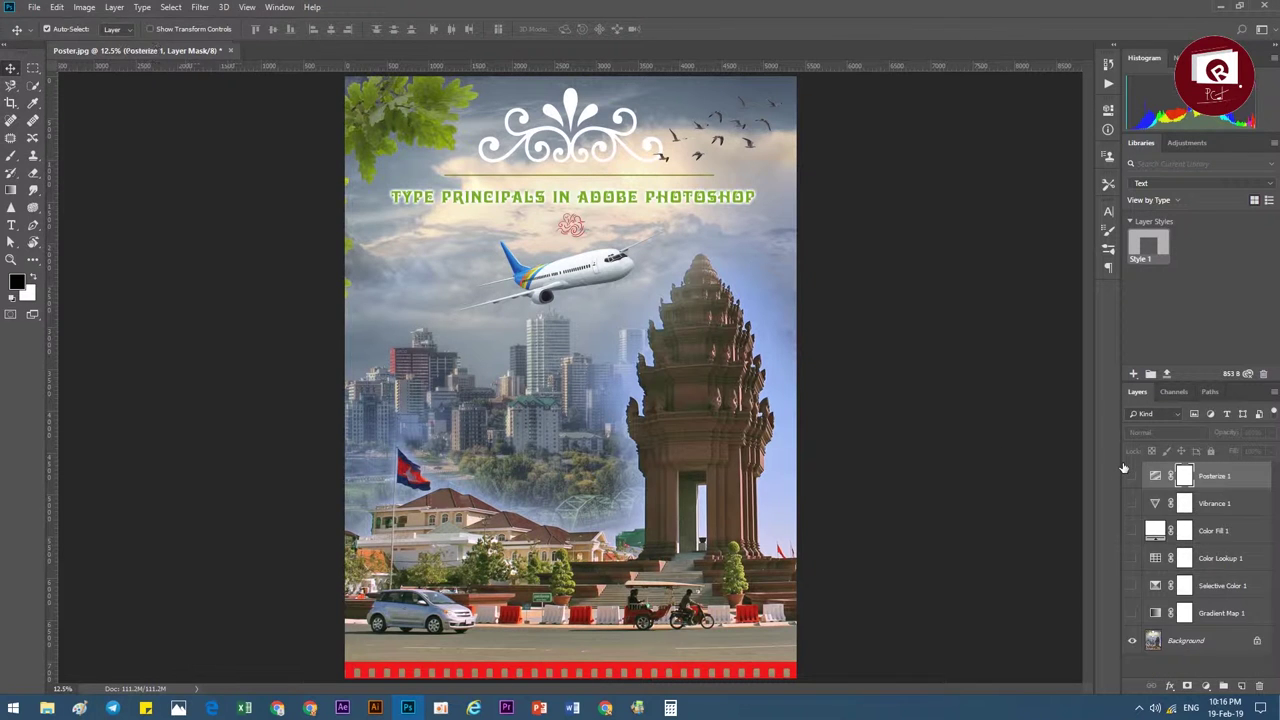
pyautogui.press('Delete')
pyautogui.press('Delete')
pyautogui.press('Delete')
pyautogui.press('Delete')
pyautogui.press('Delete')
pyautogui.press('Delete')
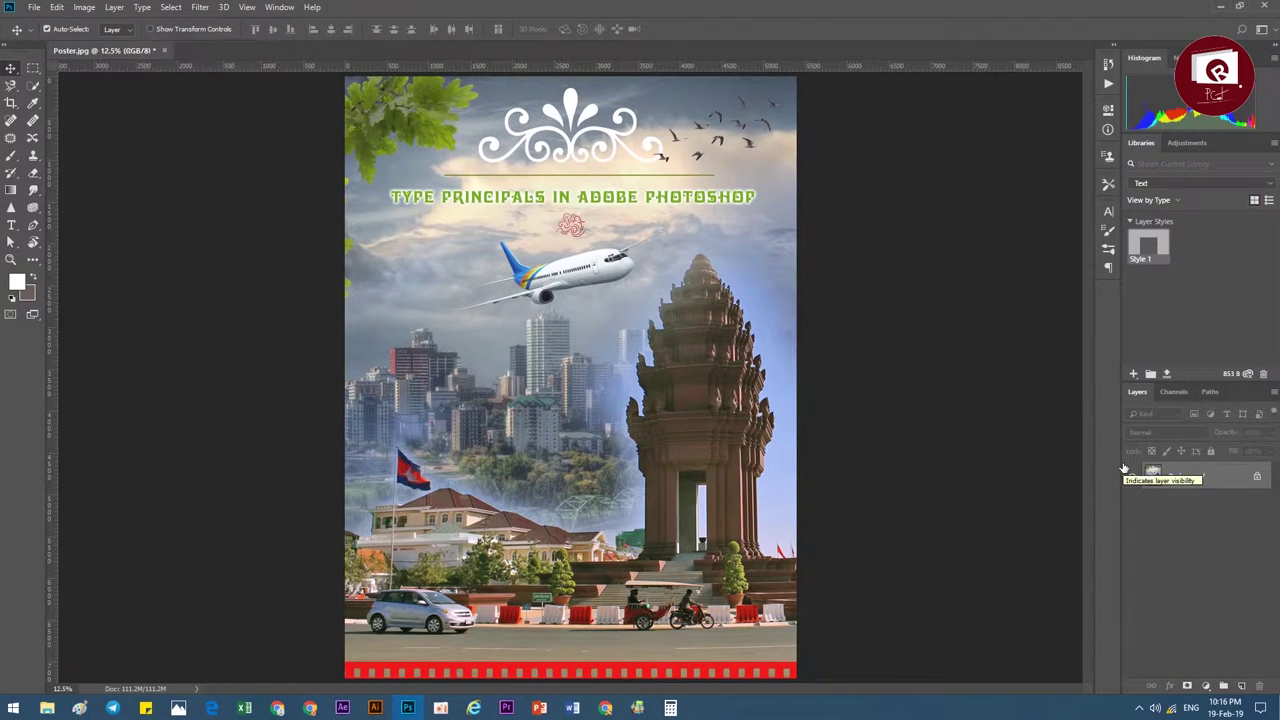
pyautogui.click(1257, 477)
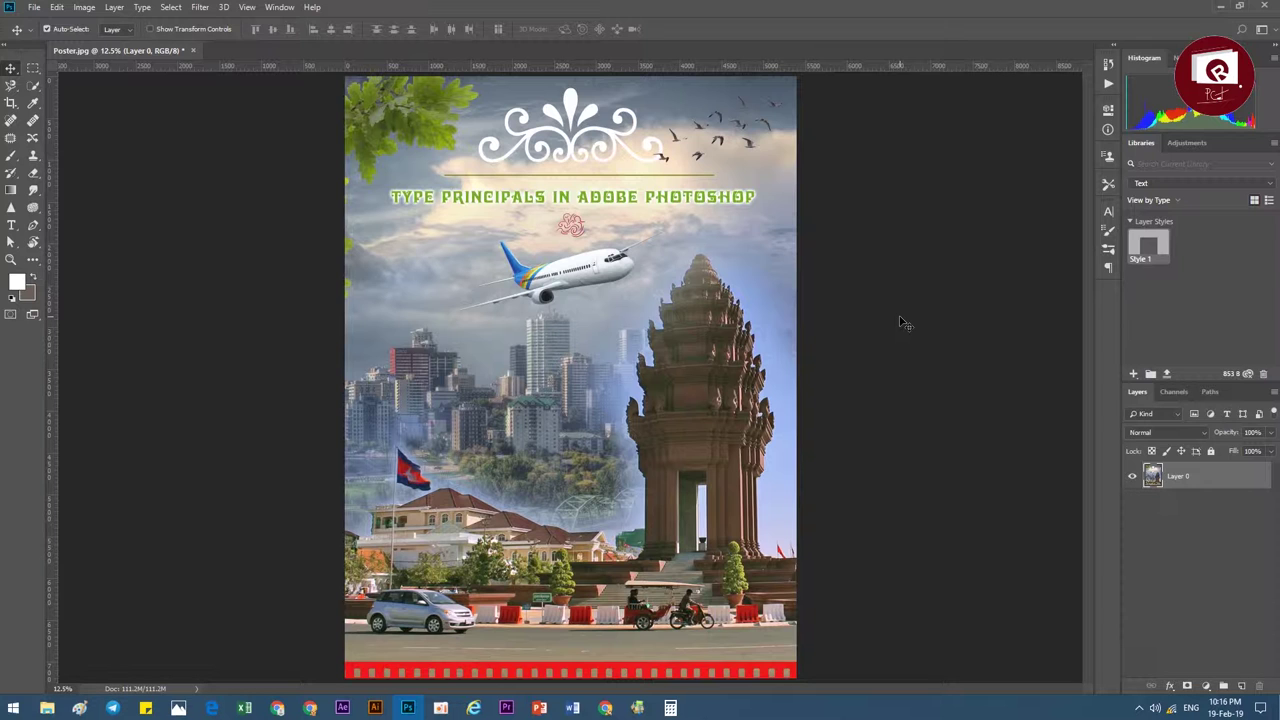
pyautogui.click(200, 8)
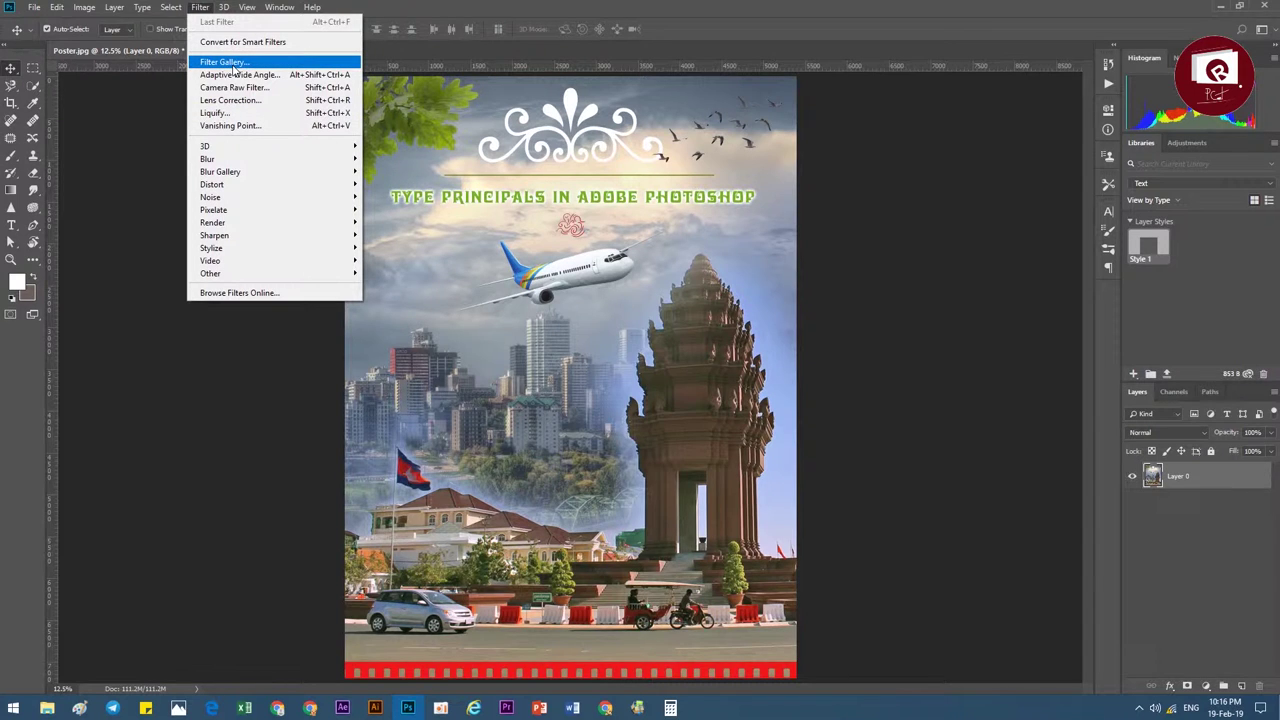
pyautogui.click(235, 66)
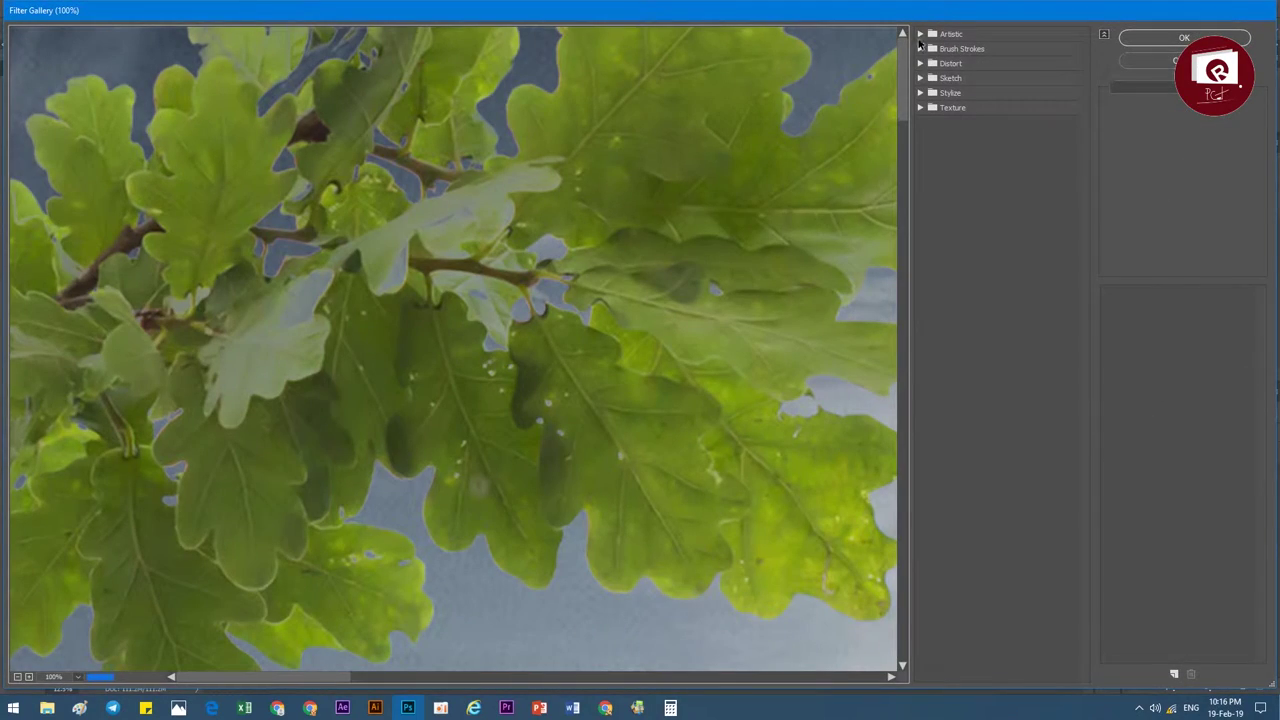
pyautogui.click(921, 36)
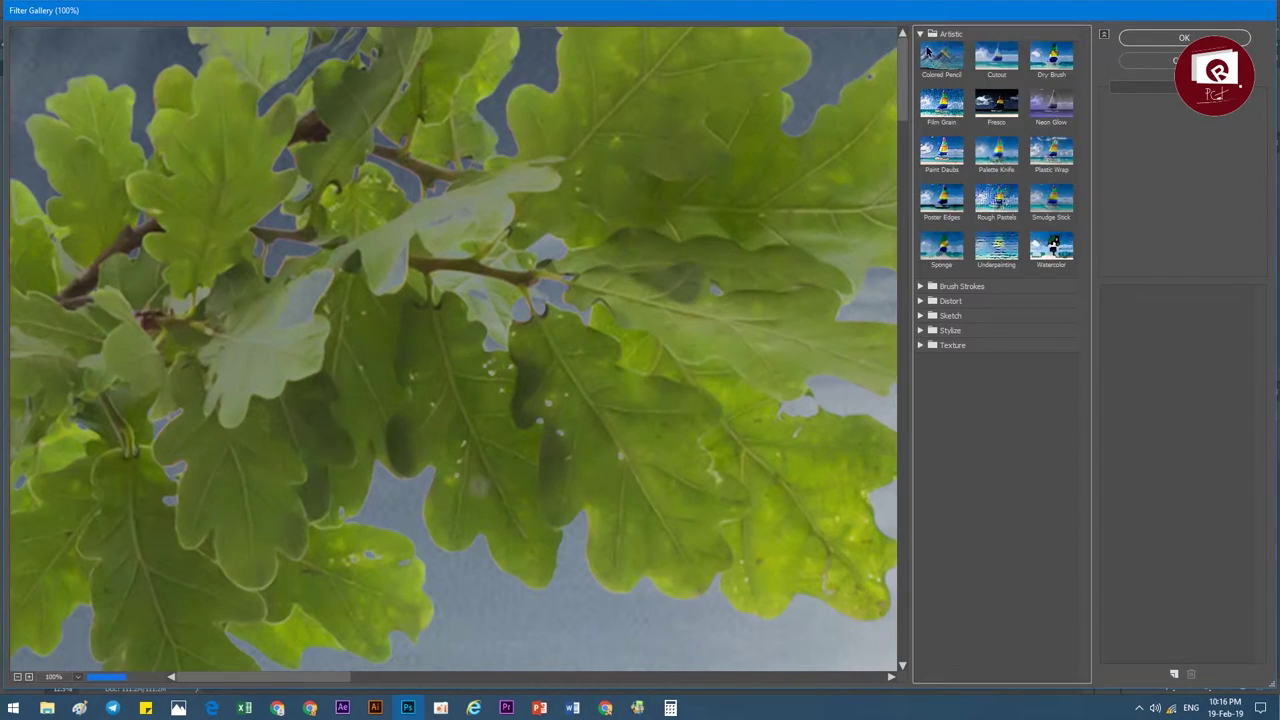
pyautogui.click(940, 62)
pyautogui.click(996, 104)
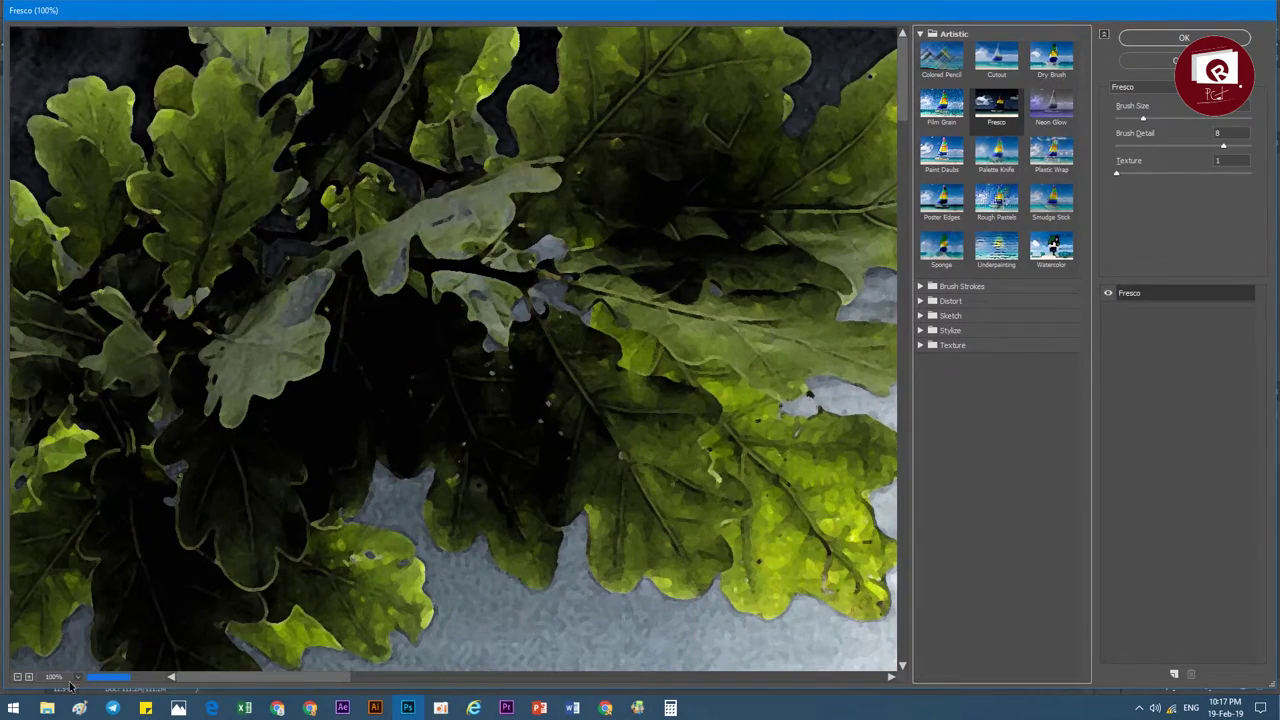
pyautogui.click(74, 678)
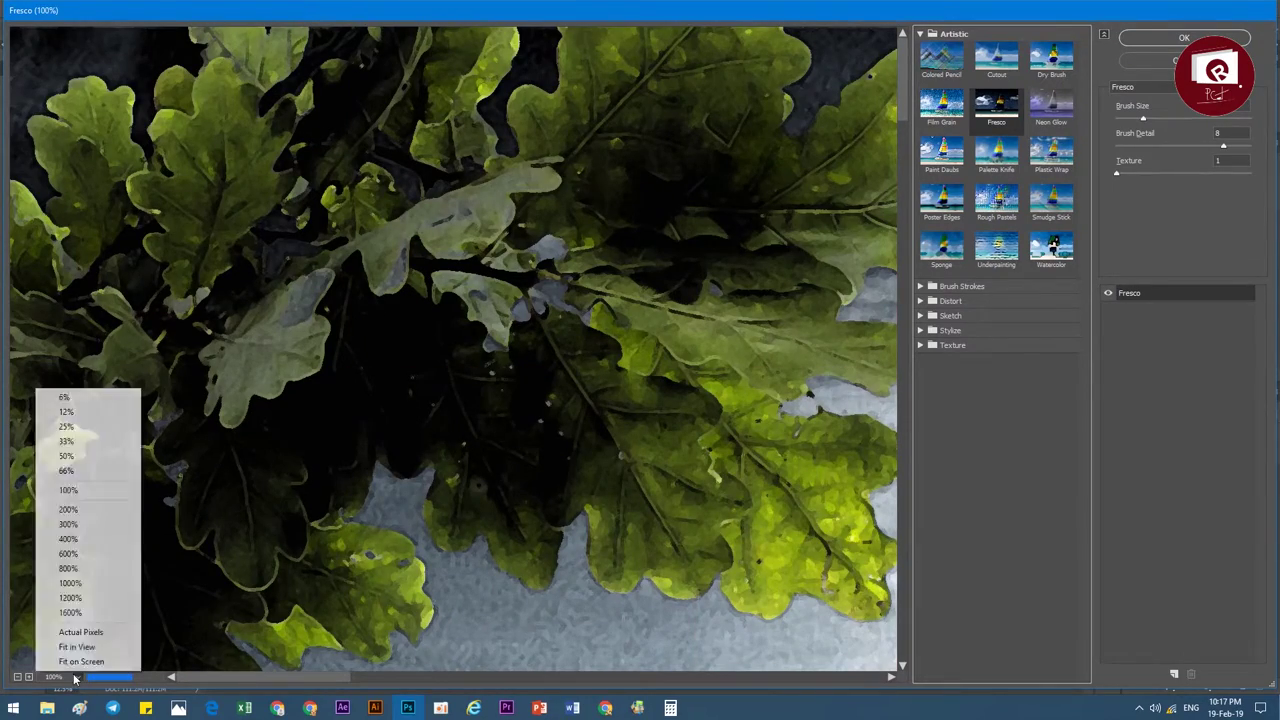
pyautogui.click(82, 427)
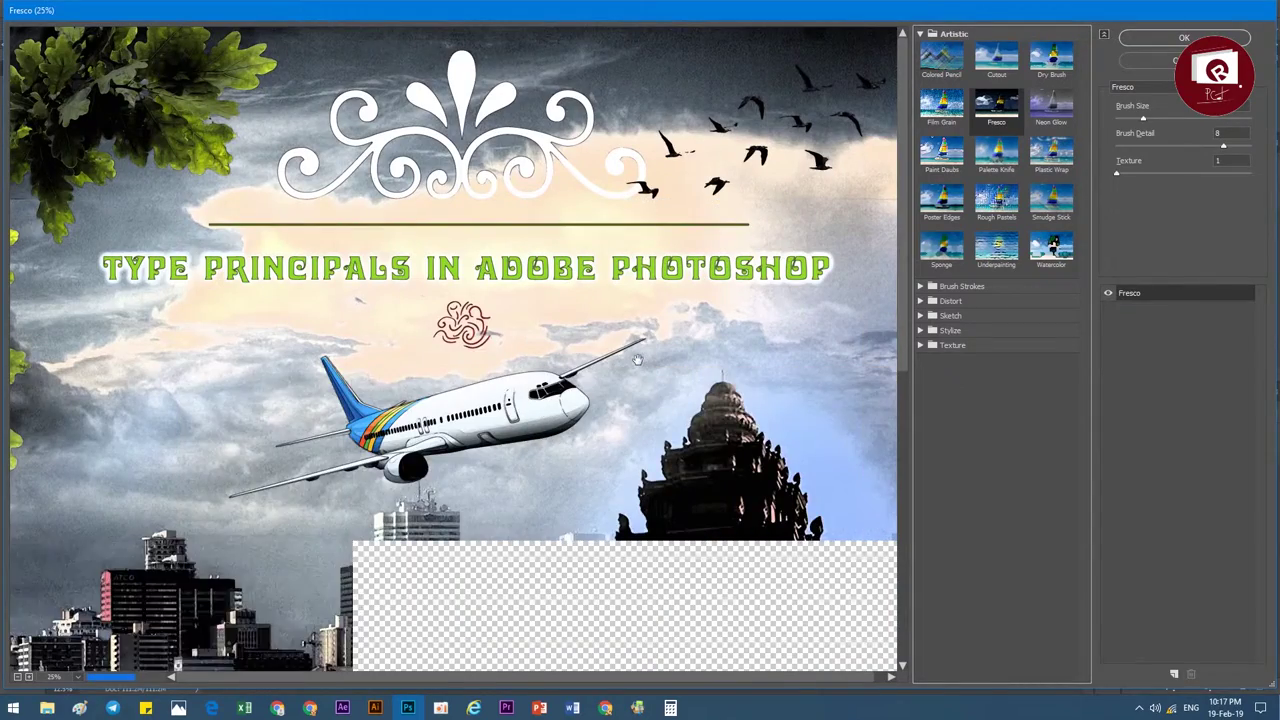
pyautogui.click(74, 678)
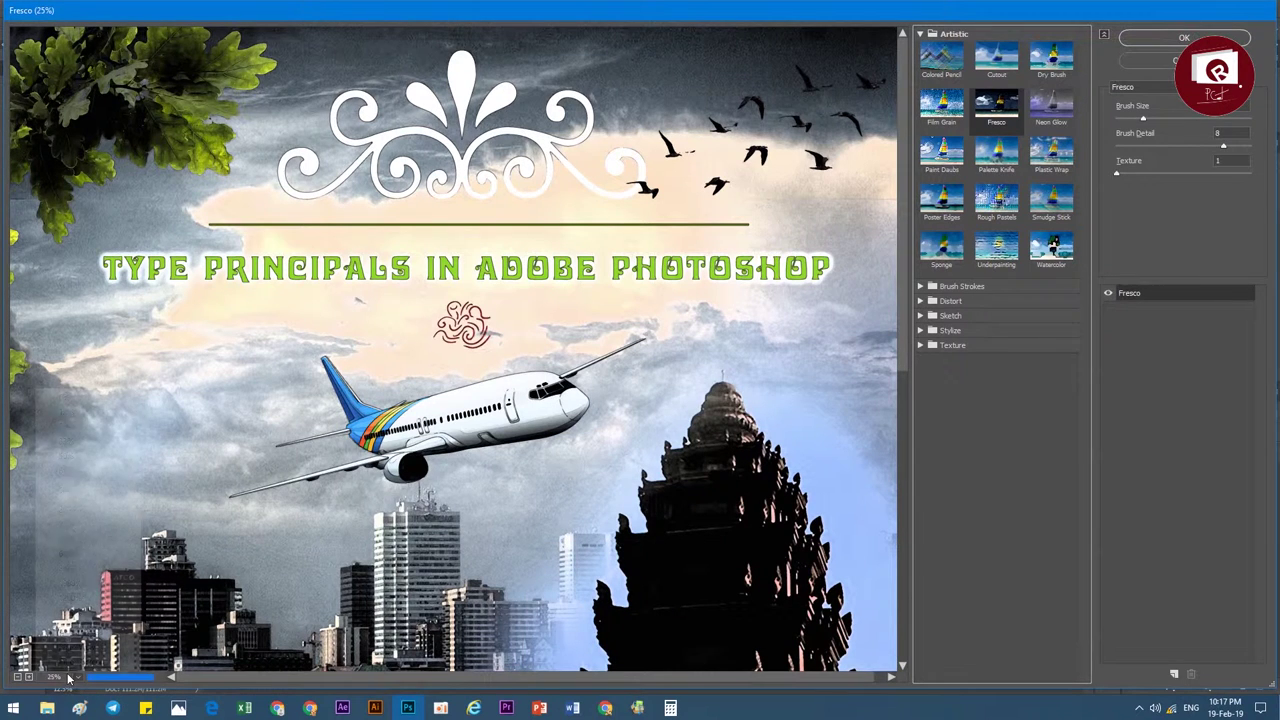
pyautogui.click(110, 397)
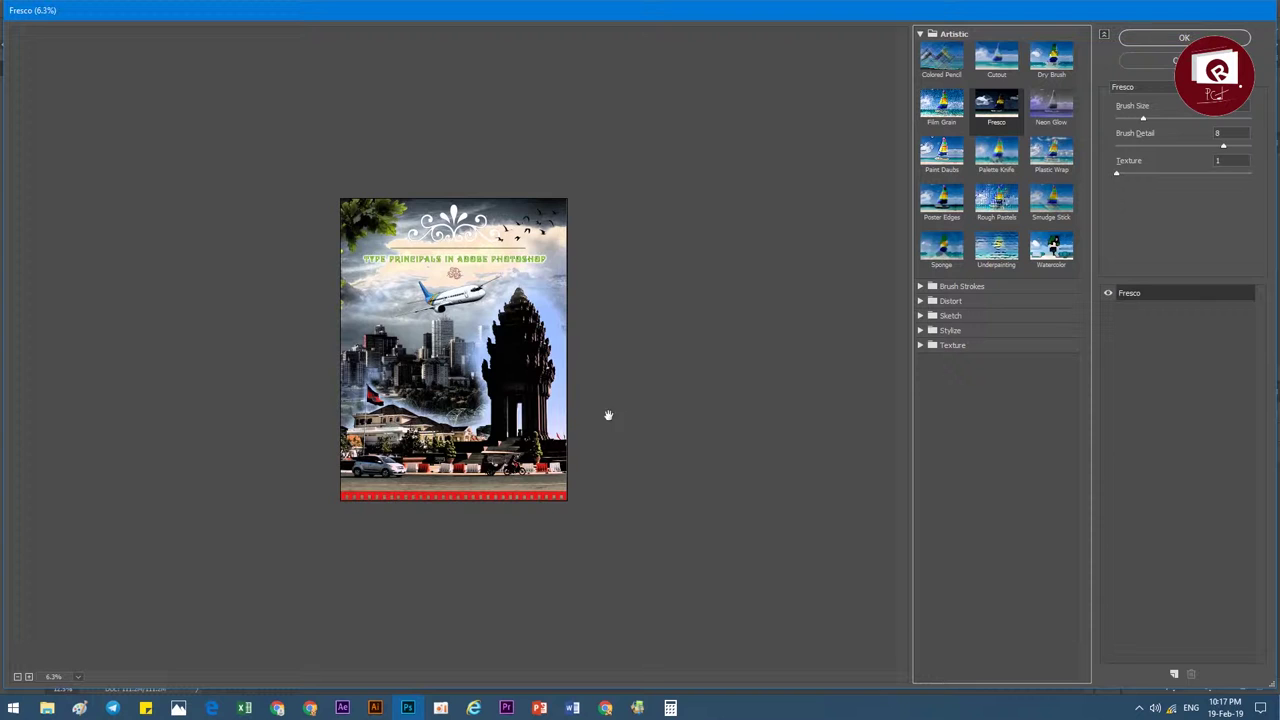
pyautogui.keyDown('ctrl'); pyautogui.click(578, 410); pyautogui.keyUp('ctrl')
pyautogui.scroll(1, 578, 410)
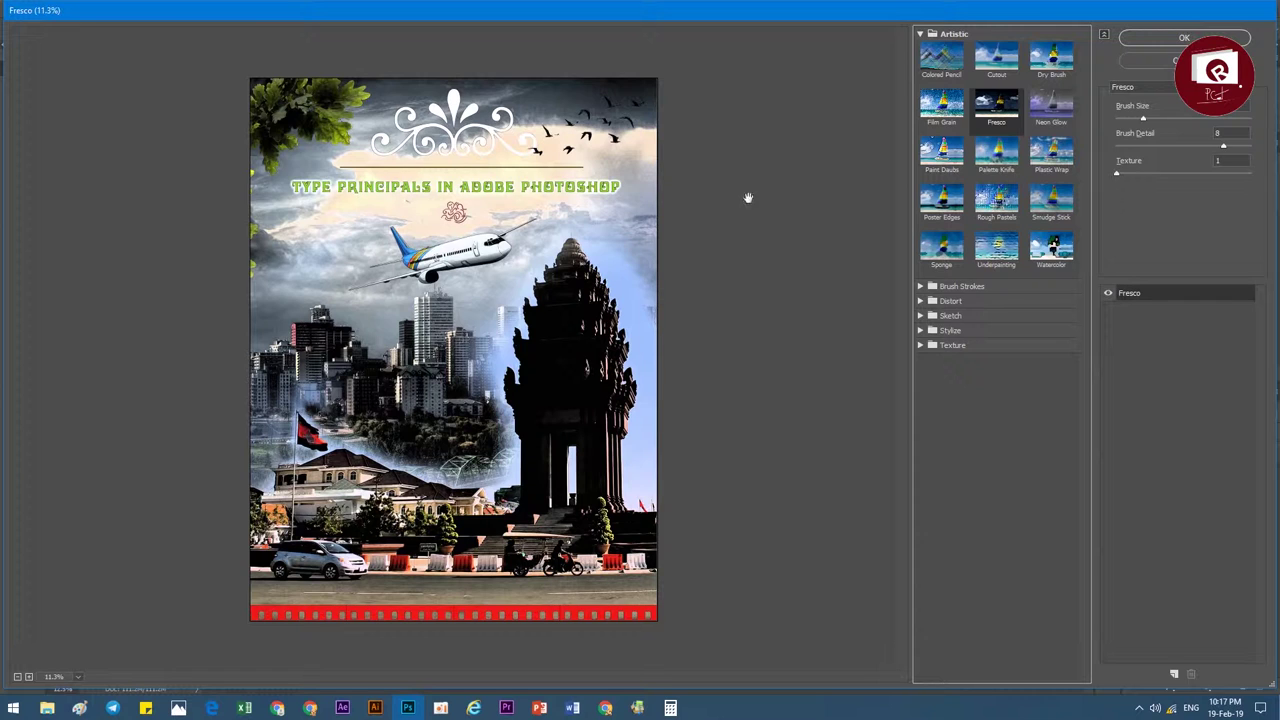
pyautogui.click(990, 255)
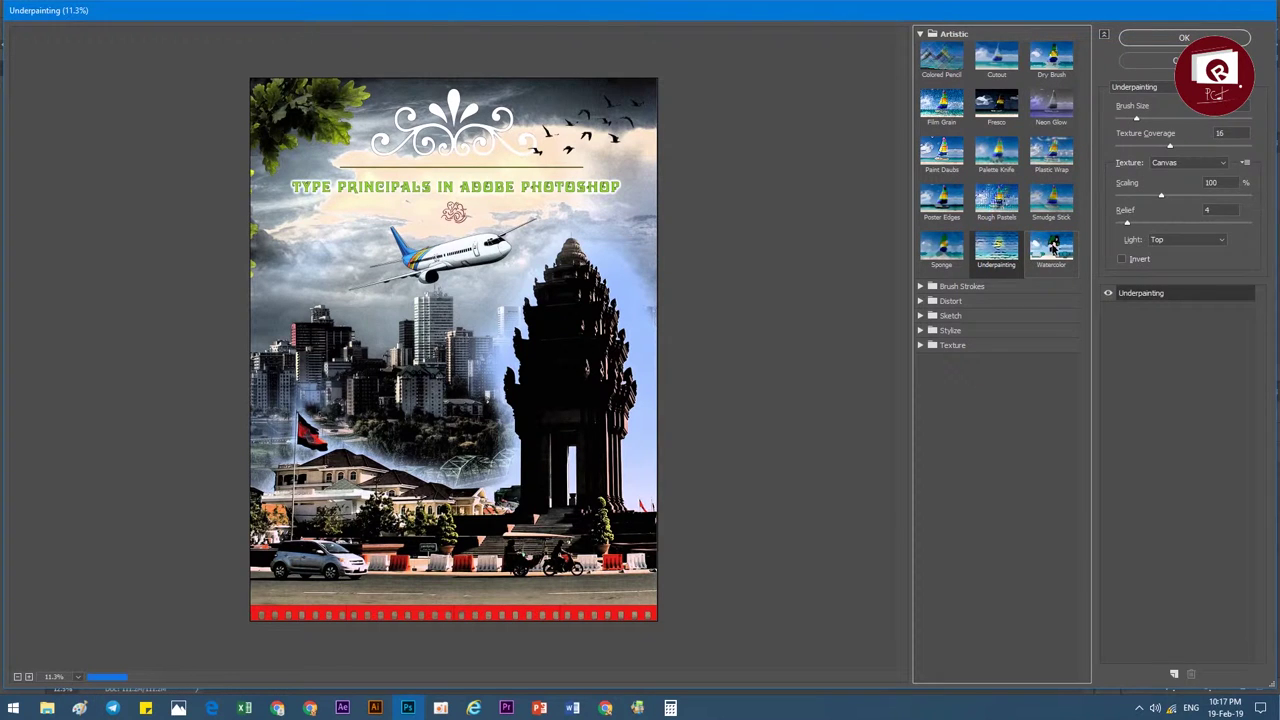
pyautogui.click(1051, 200)
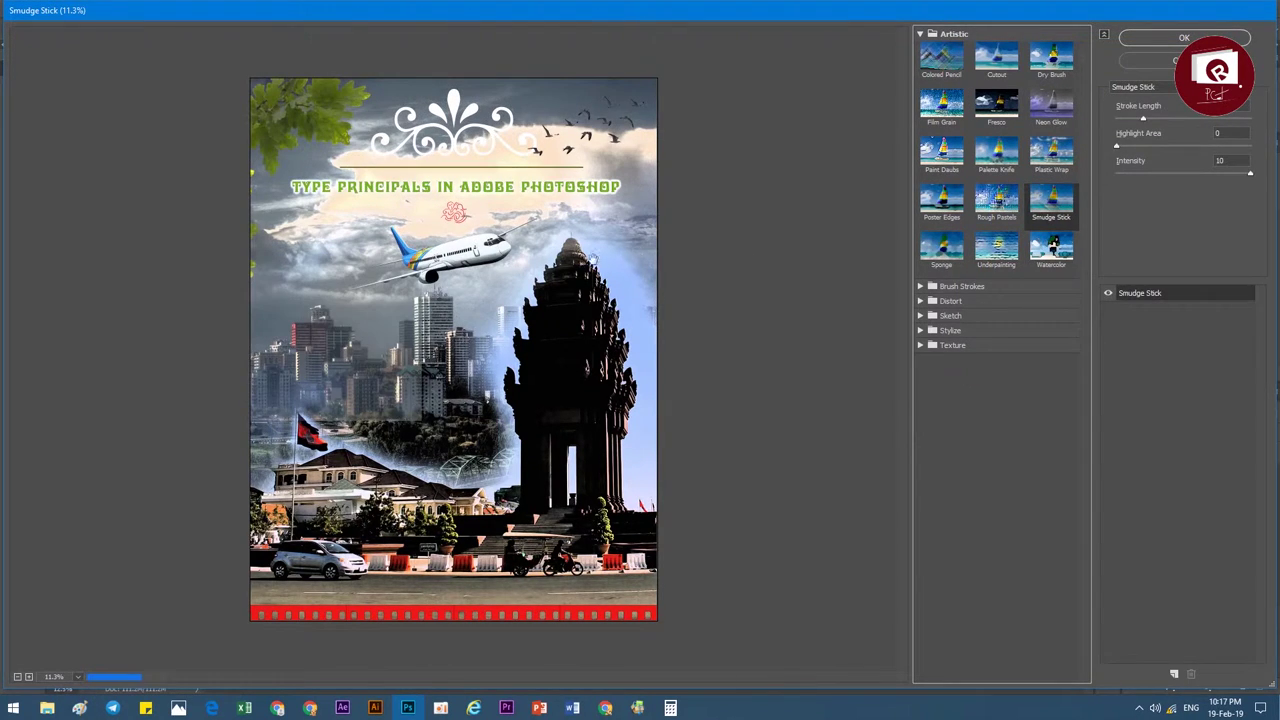
pyautogui.click(1050, 106)
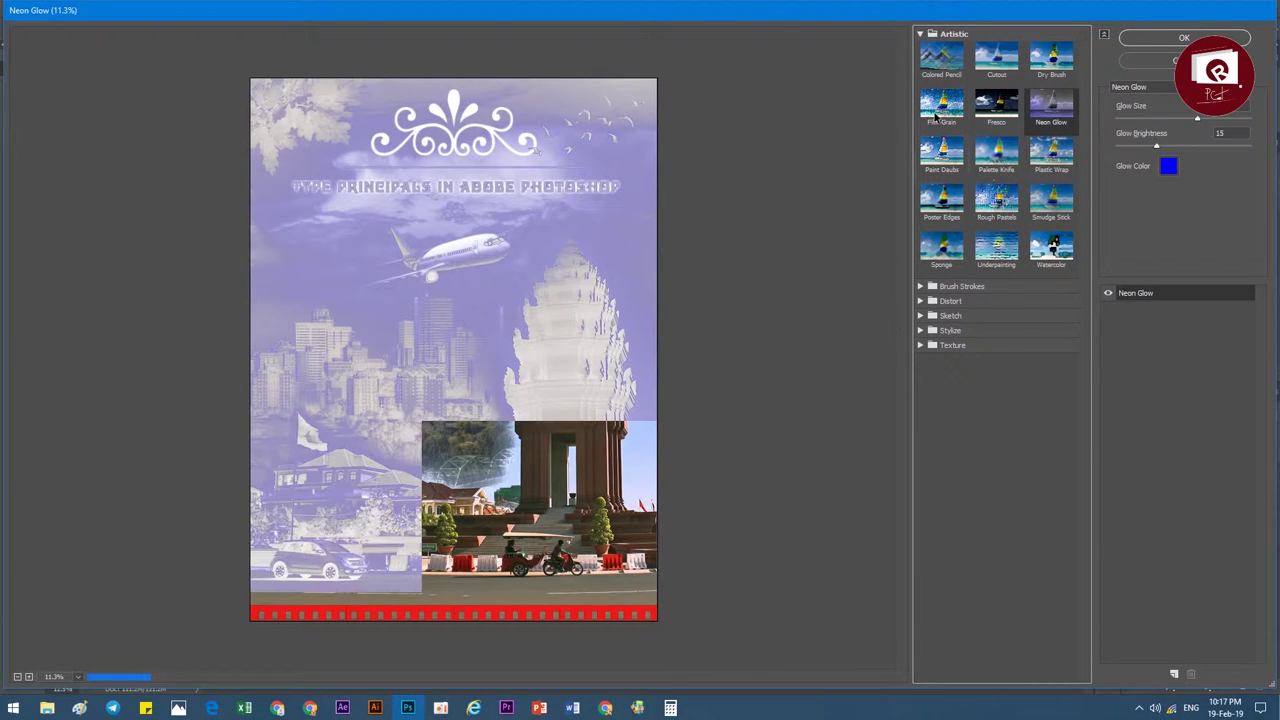
pyautogui.click(920, 34)
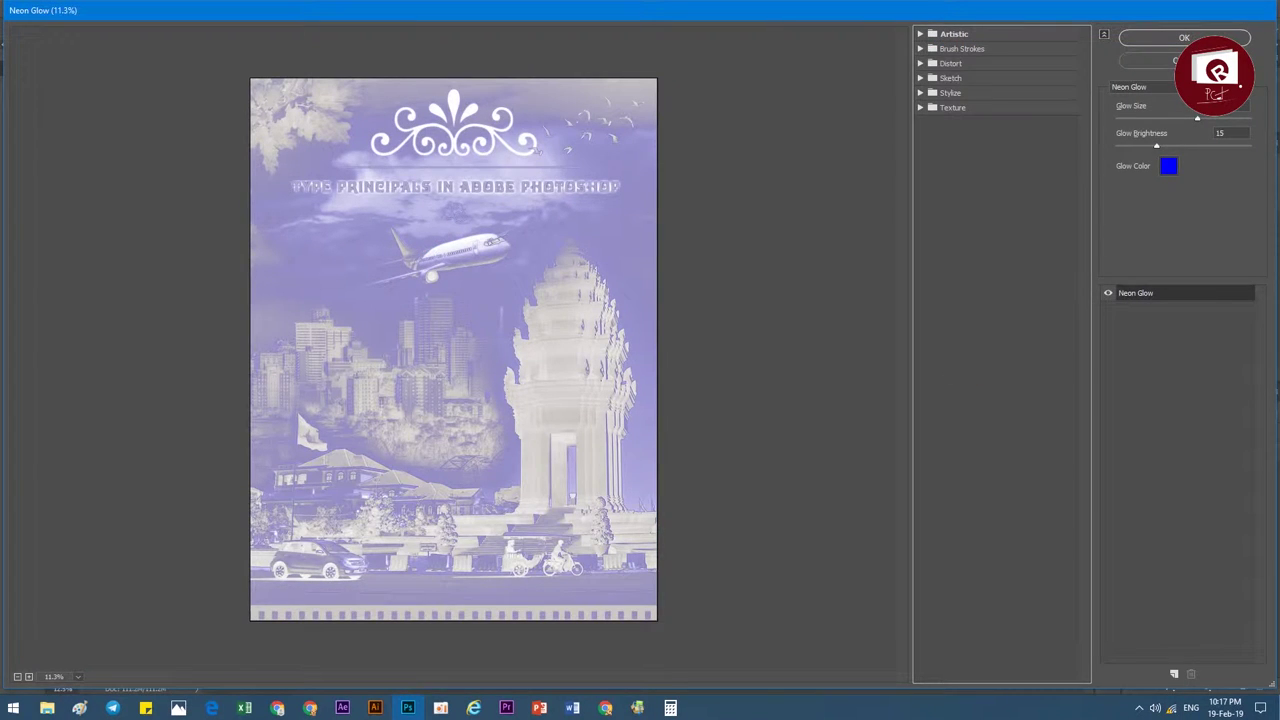
pyautogui.press('Escape')
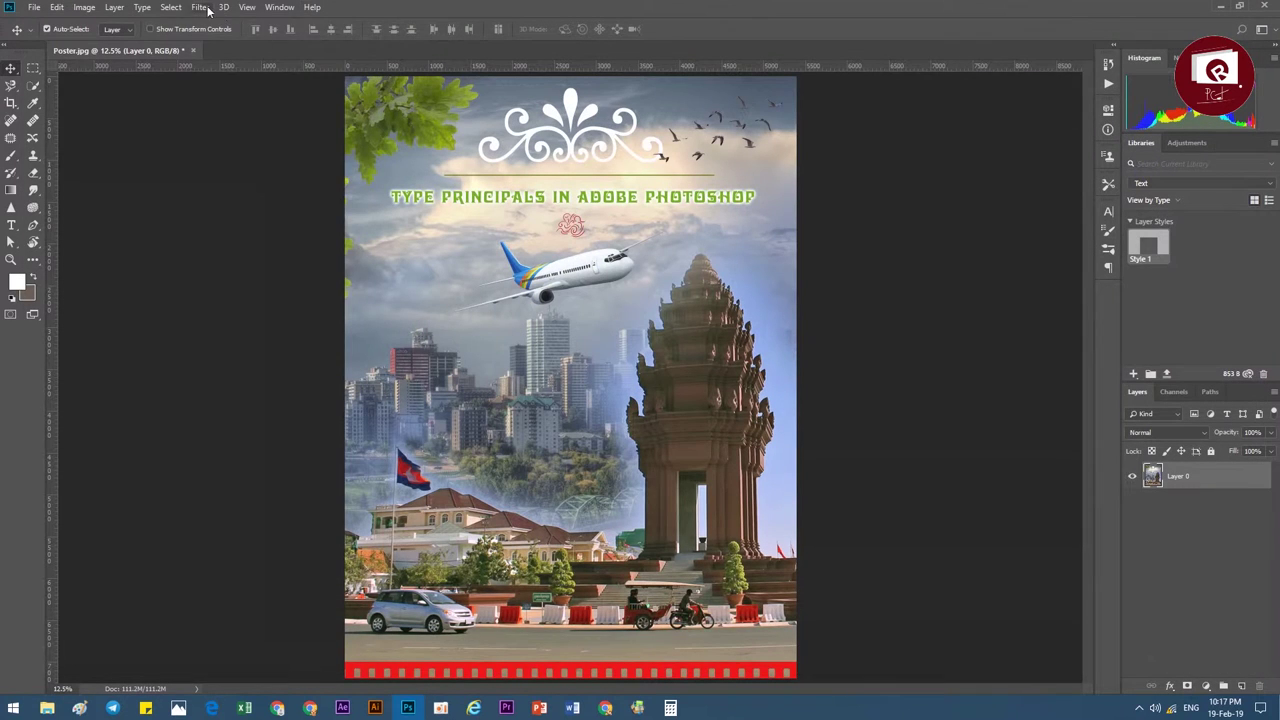
# Try the Adaptive Wide Angle filter on the poster and dismiss the disk error
pyautogui.click(205, 8)
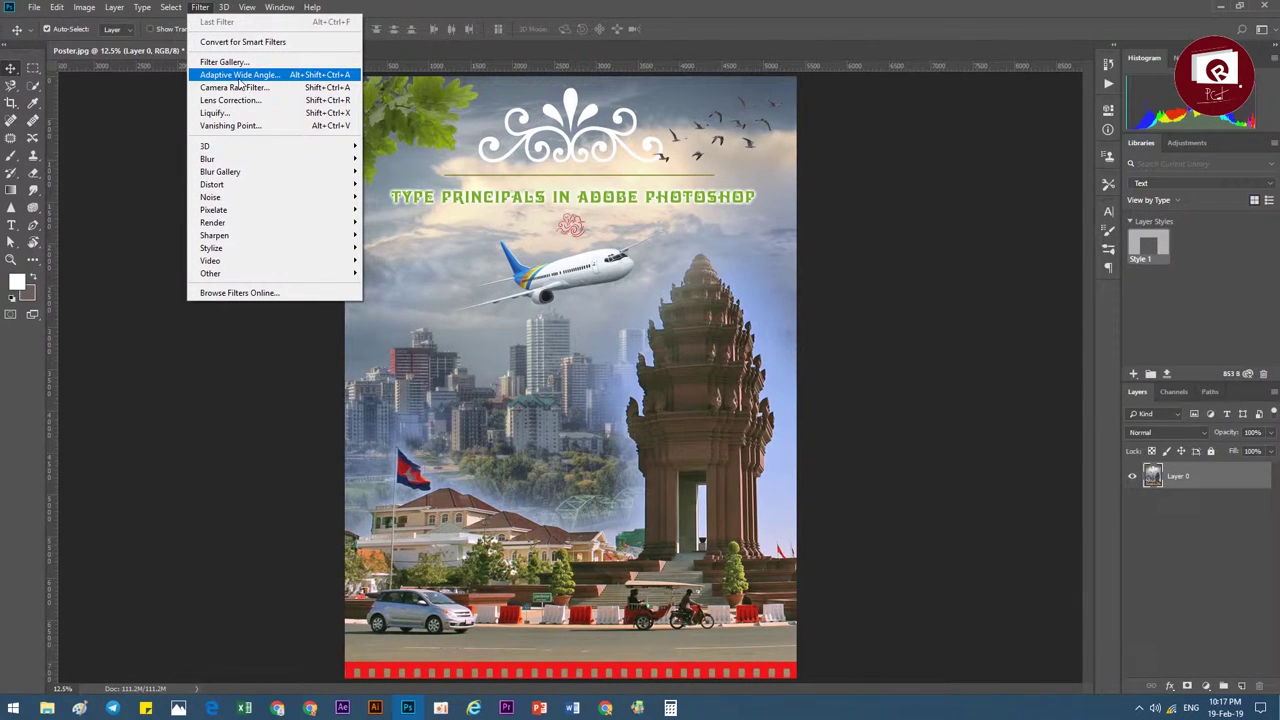
pyautogui.click(239, 76)
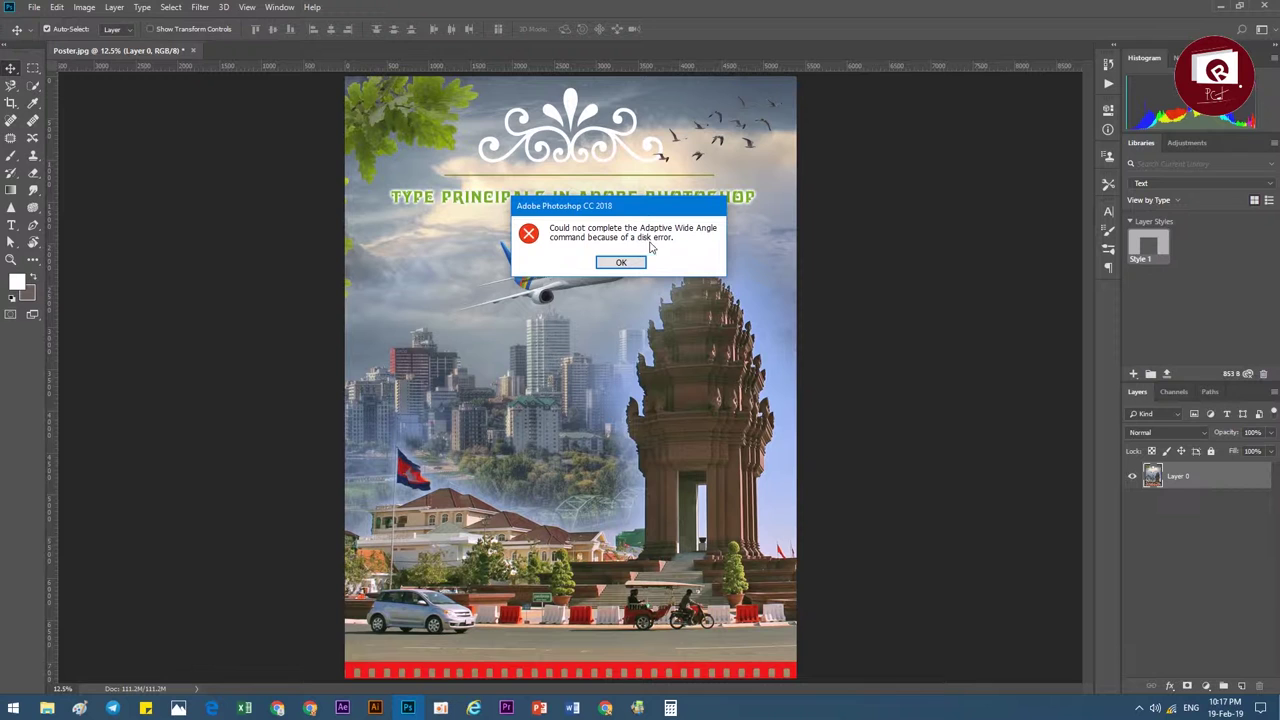
pyautogui.click(630, 264)
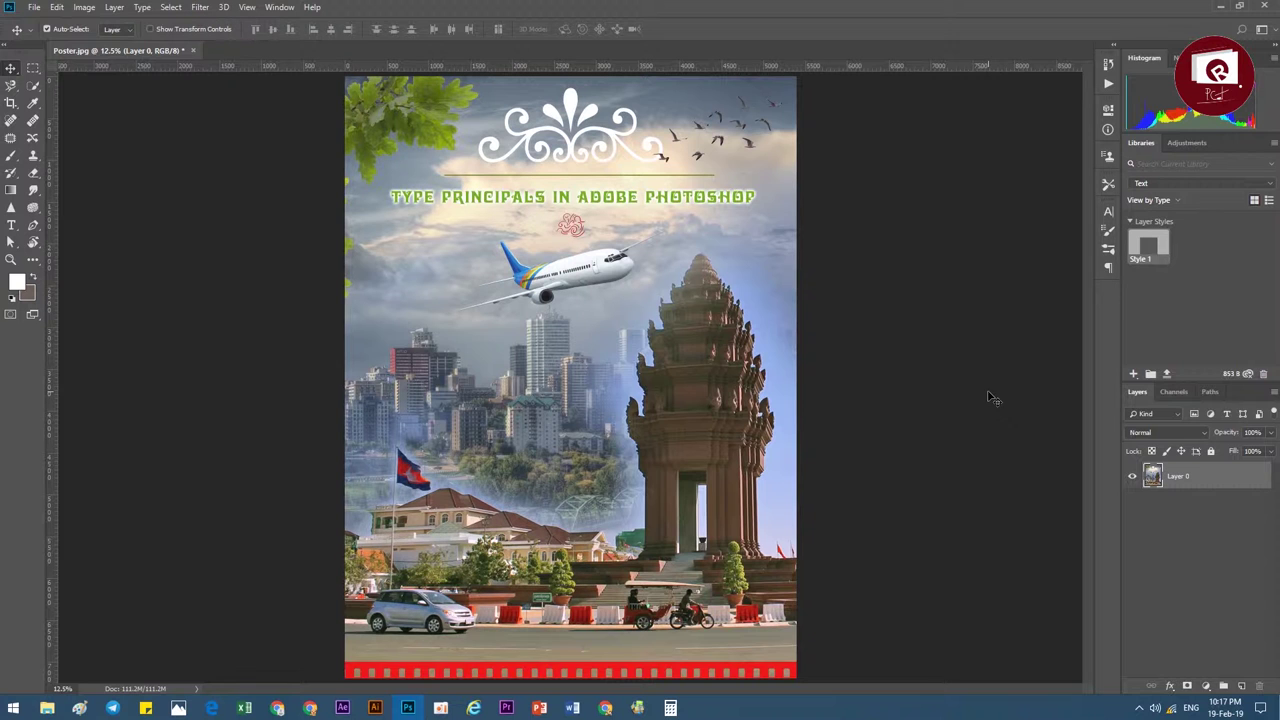
# Duplicate Layer 0 as Layer 0 copy, convert it, and retry Adaptive Wide Angle
pyautogui.hotkey('ctrl', 'j')
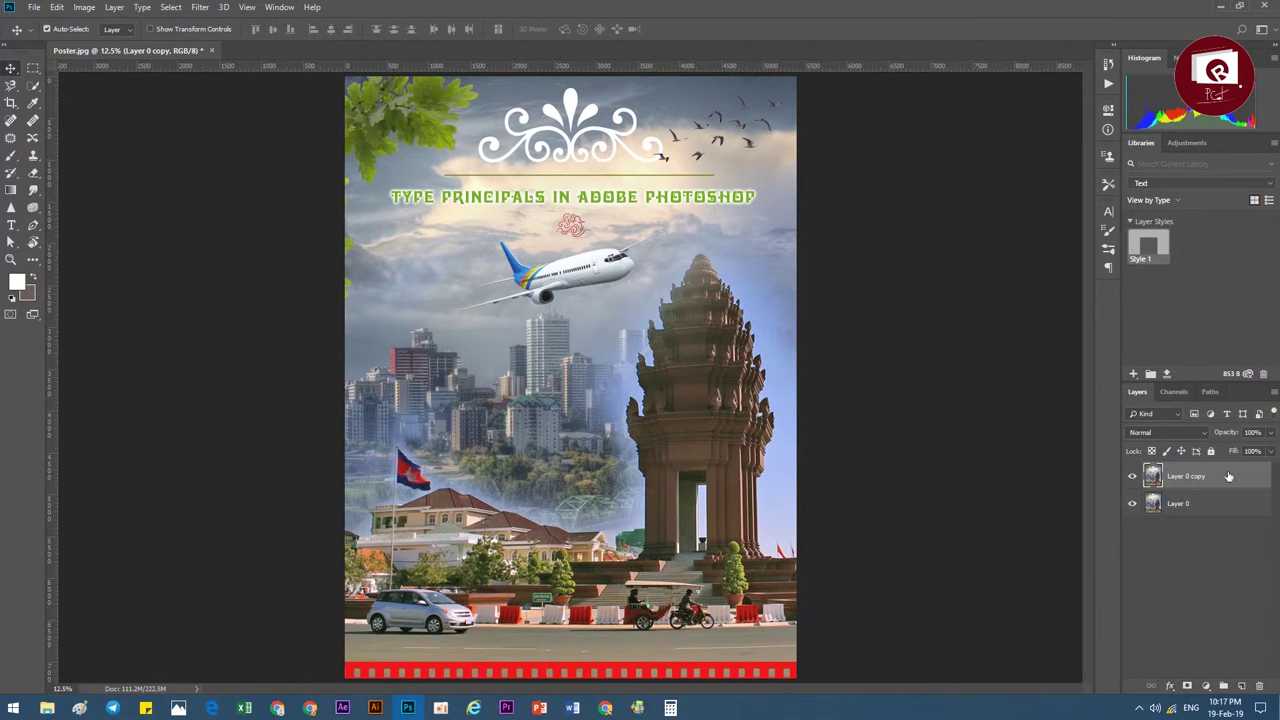
pyautogui.rightClick(1229, 476)
pyautogui.click(1120, 315)
pyautogui.click(200, 7)
pyautogui.click(230, 78)
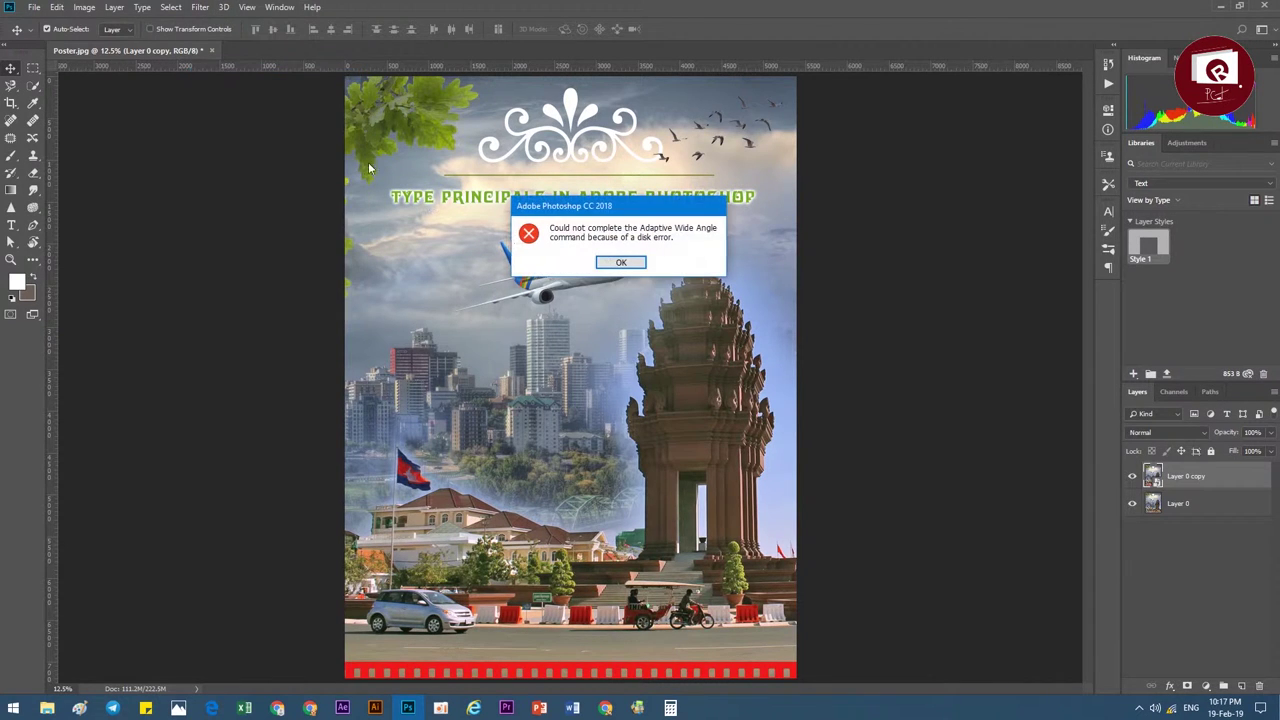
pyautogui.click(620, 263)
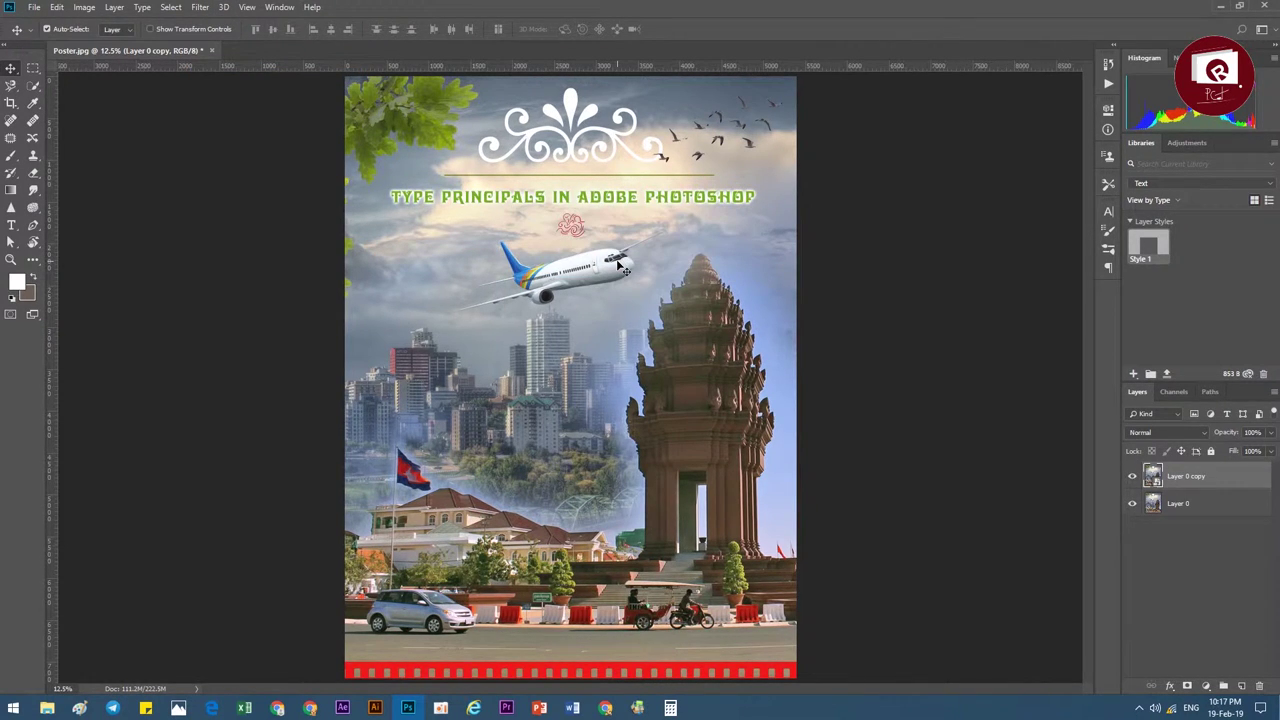
# In the Camera Raw filter, set Highlights to +15, raise Clarity and set Dehaze to +10
pyautogui.click(202, 8)
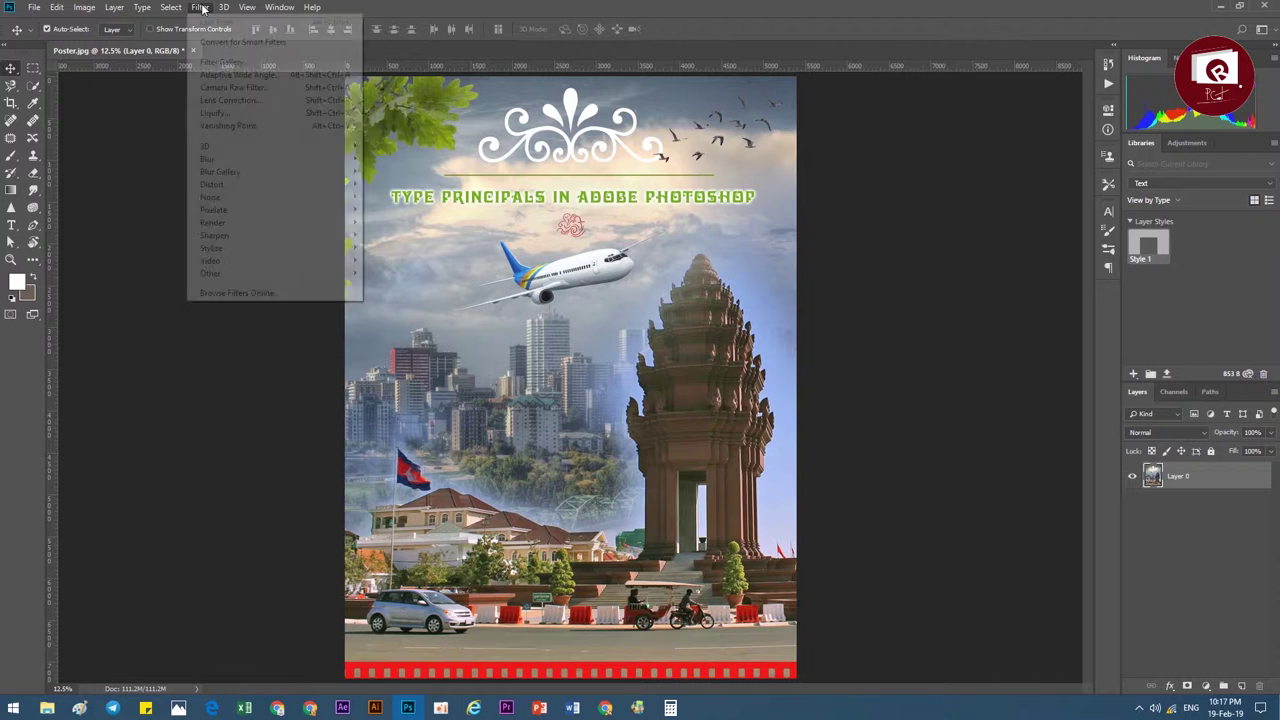
pyautogui.click(242, 88)
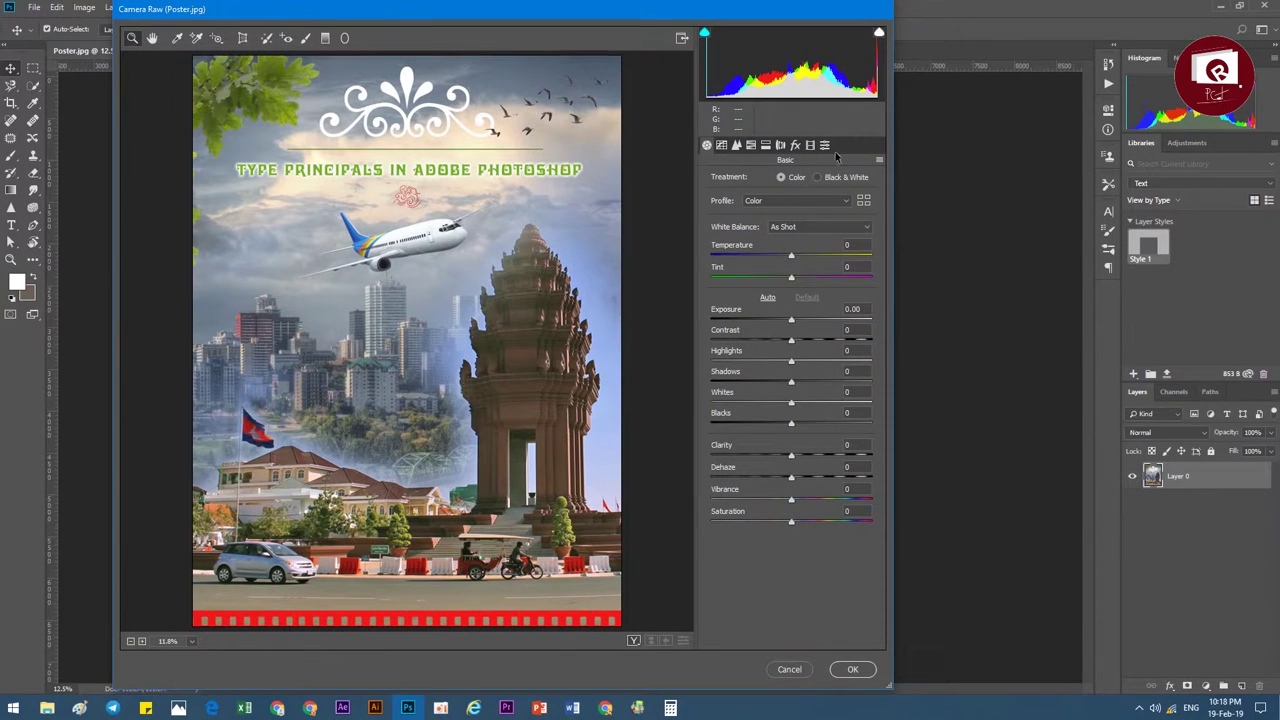
pyautogui.moveTo(791, 360); pyautogui.dragTo(819, 340)
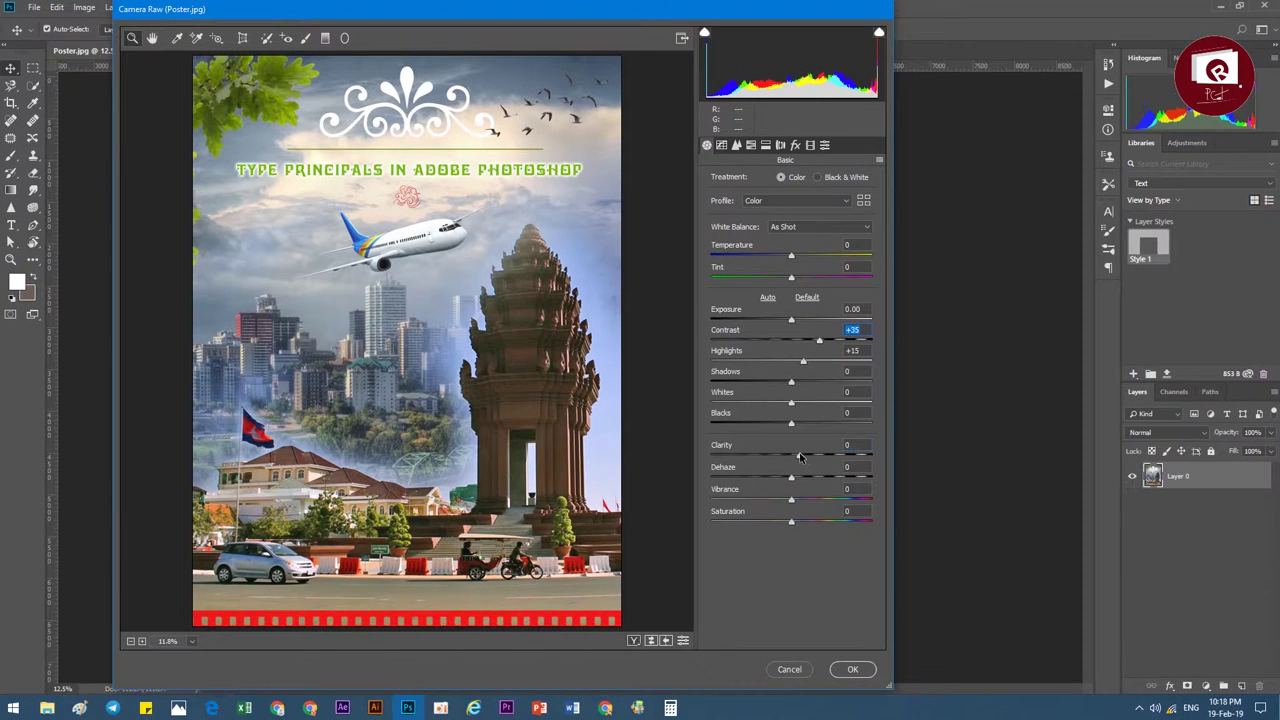
pyautogui.moveTo(791, 456); pyautogui.dragTo(797, 404)
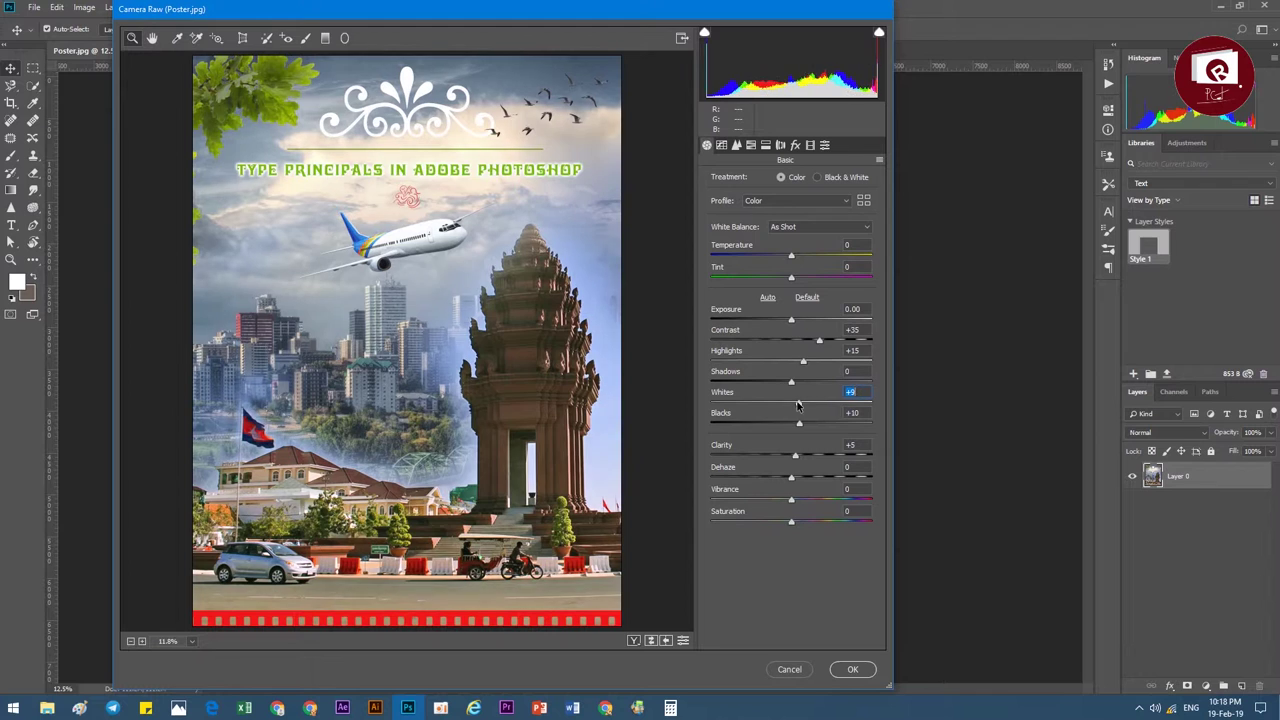
pyautogui.moveTo(787, 478)
pyautogui.mouseDown()
pyautogui.moveTo(799, 478)
pyautogui.moveTo(801, 505)
pyautogui.mouseUp()
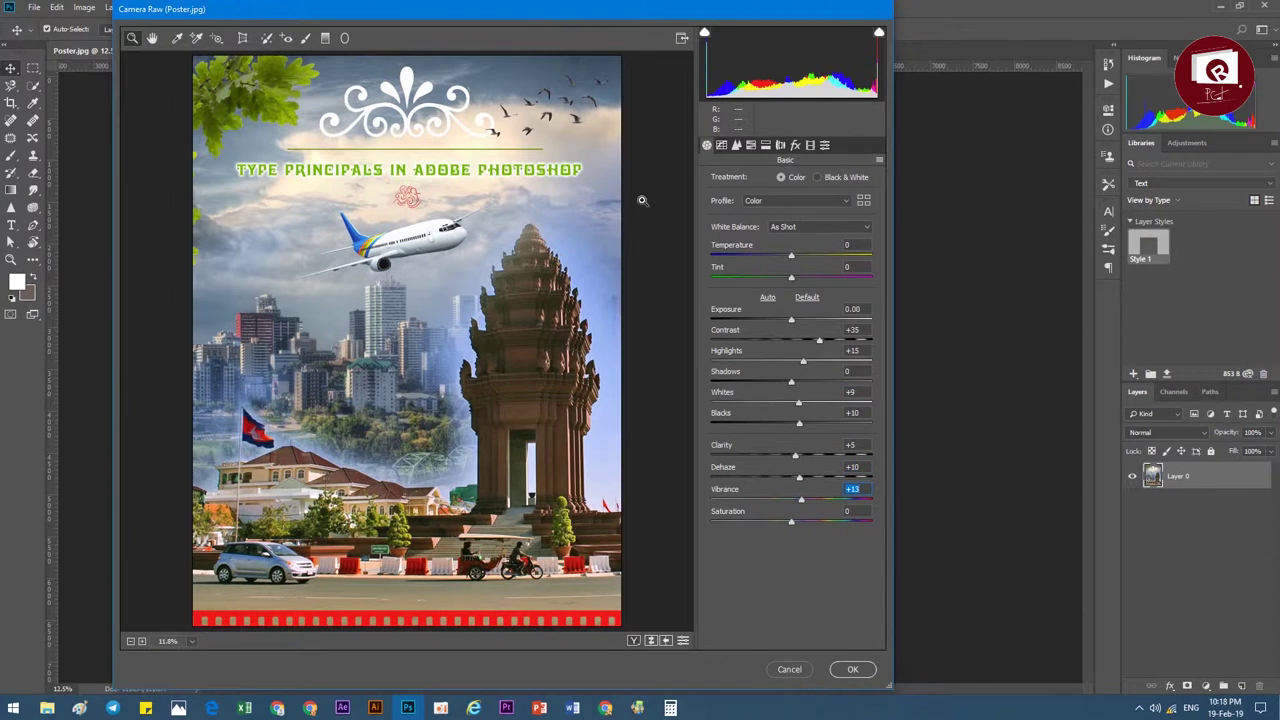
# Browse the Camera Raw panels and add strong negative lens distortion
pyautogui.click(722, 147)
pyautogui.click(737, 147)
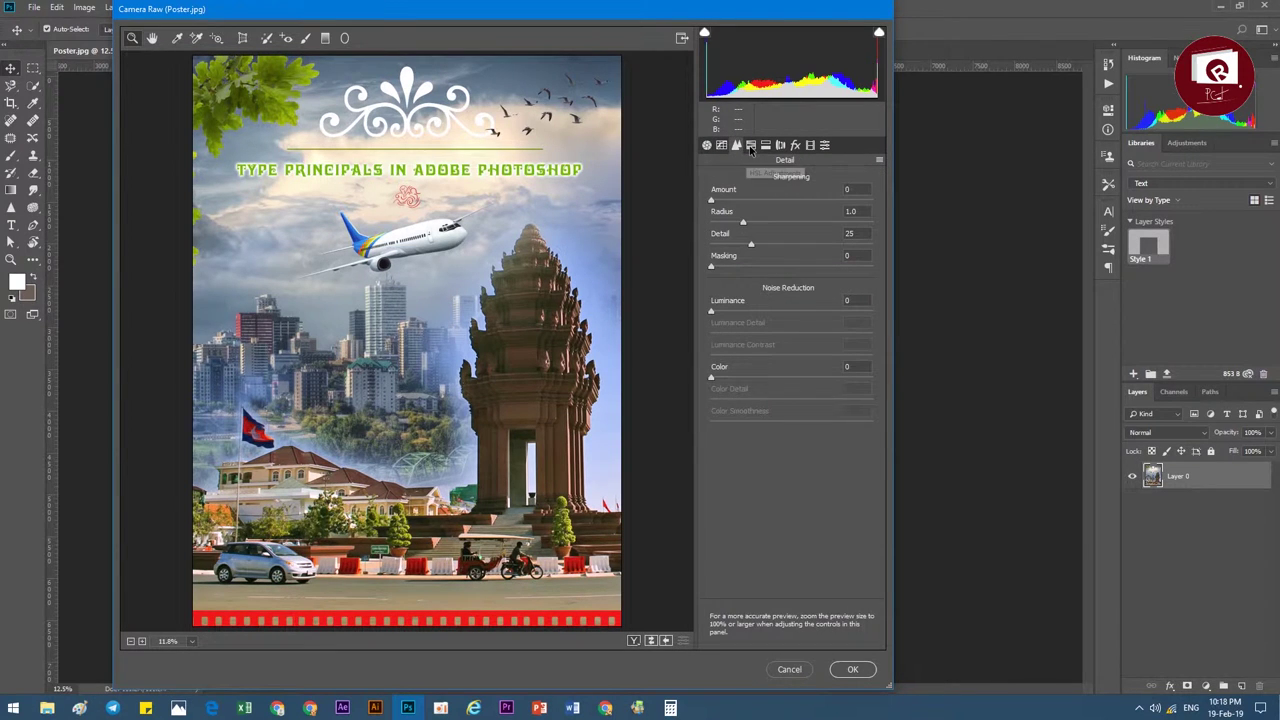
pyautogui.click(751, 147)
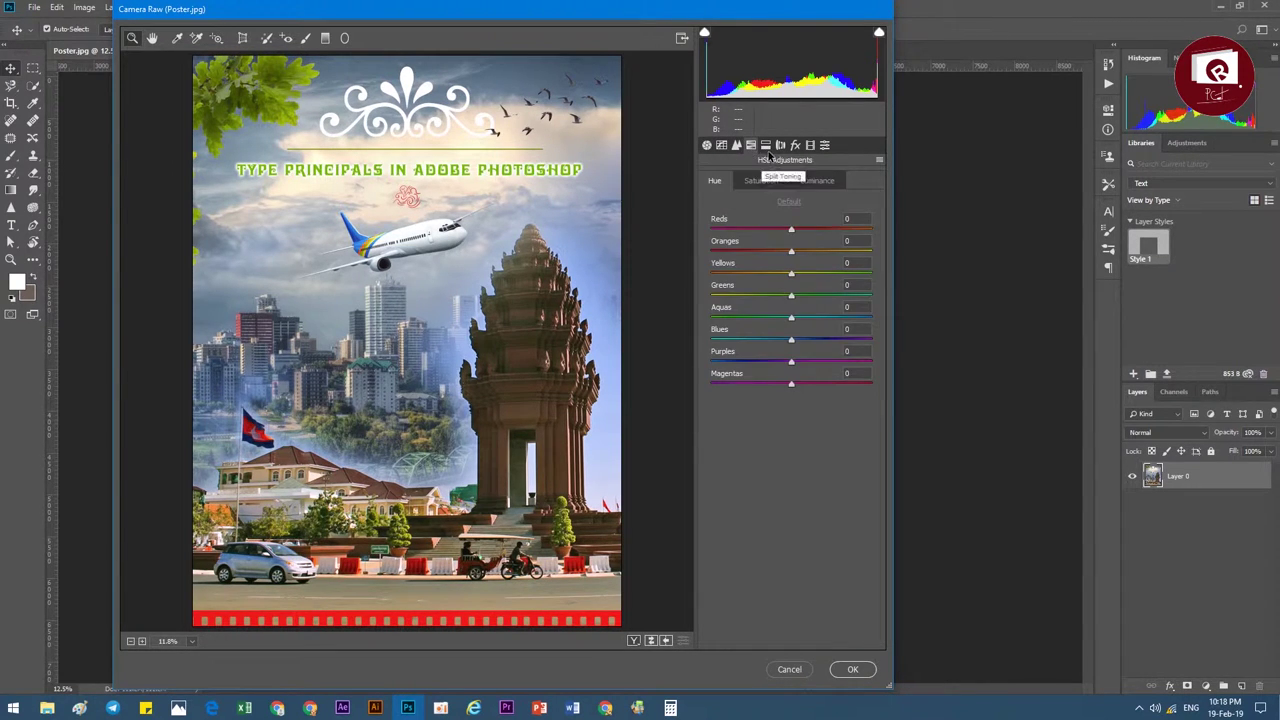
pyautogui.click(767, 147)
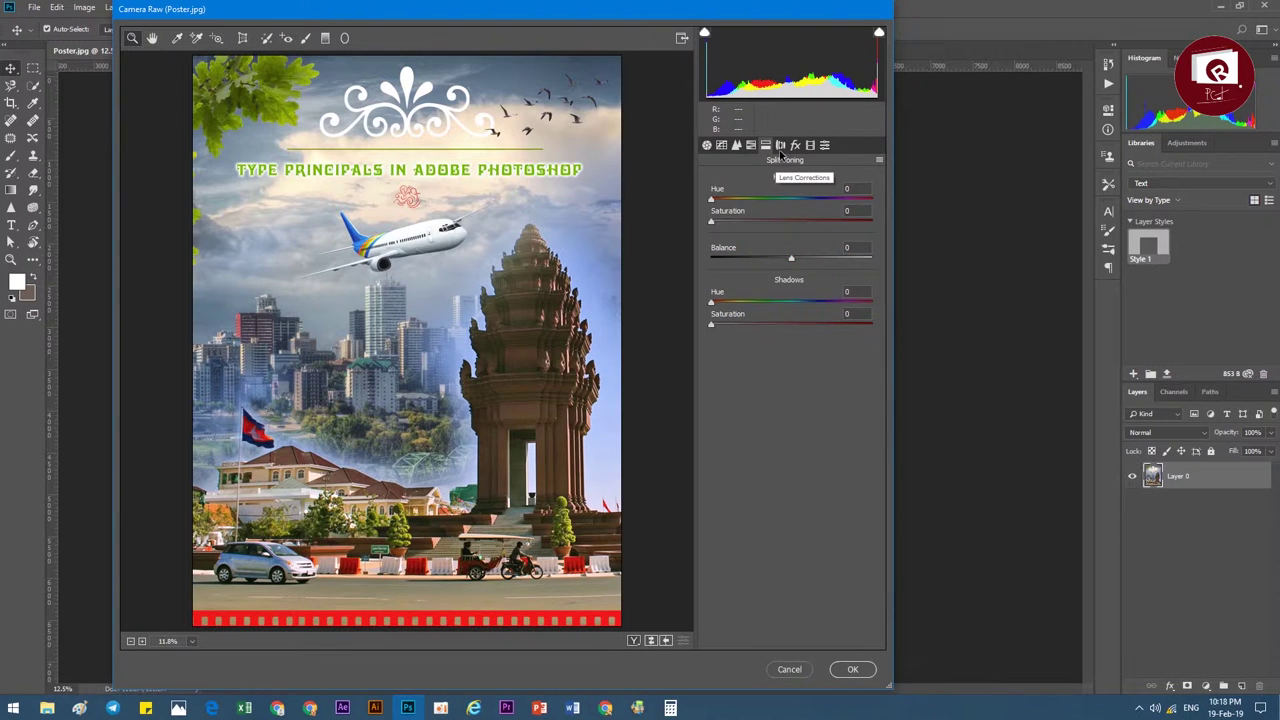
pyautogui.click(781, 147)
pyautogui.moveTo(791, 205); pyautogui.dragTo(783, 207)
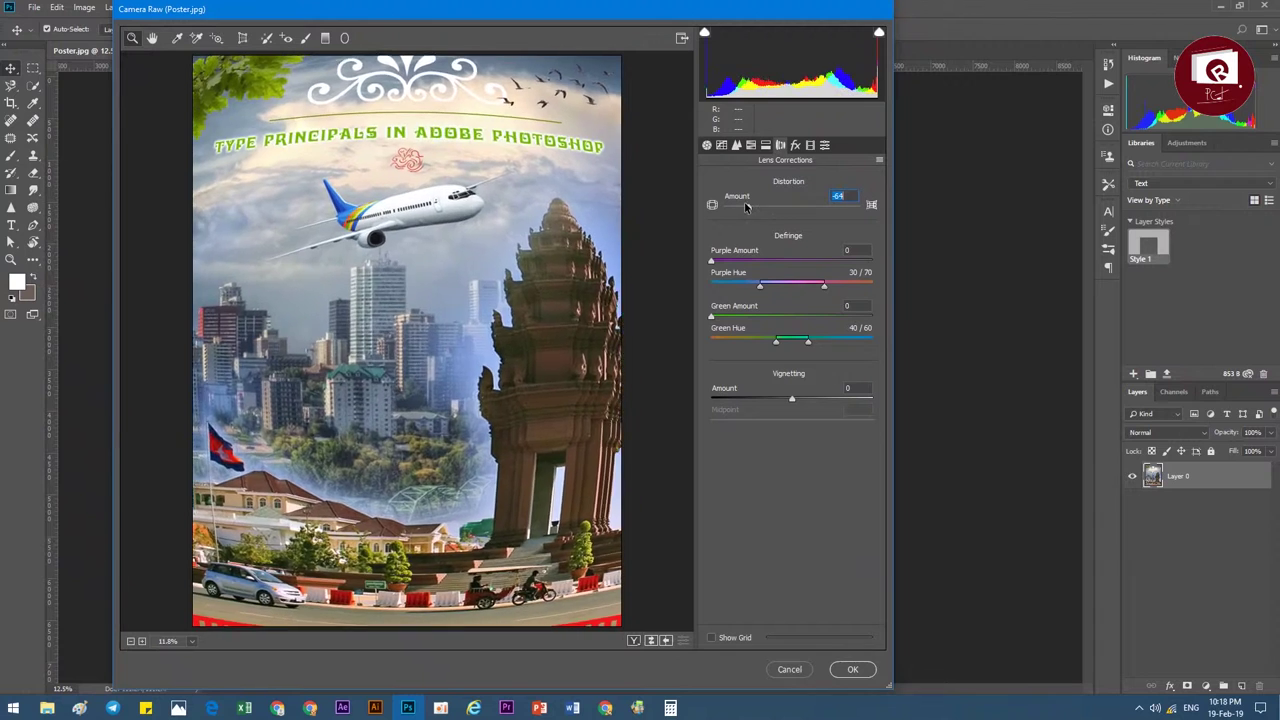
pyautogui.moveTo(783, 207)
pyautogui.mouseDown()
pyautogui.moveTo(731, 207)
pyautogui.moveTo(773, 203)
pyautogui.mouseUp()
# Add Grain 39 and a +33 highlight-priority post-crop vignette
pyautogui.click(795, 146)
pyautogui.moveTo(791, 319)
pyautogui.mouseDown()
pyautogui.moveTo(817, 319)
pyautogui.moveTo(828, 341)
pyautogui.mouseUp()
pyautogui.moveTo(751, 225)
pyautogui.mouseDown()
pyautogui.moveTo(796, 225)
pyautogui.moveTo(715, 247)
pyautogui.mouseUp()
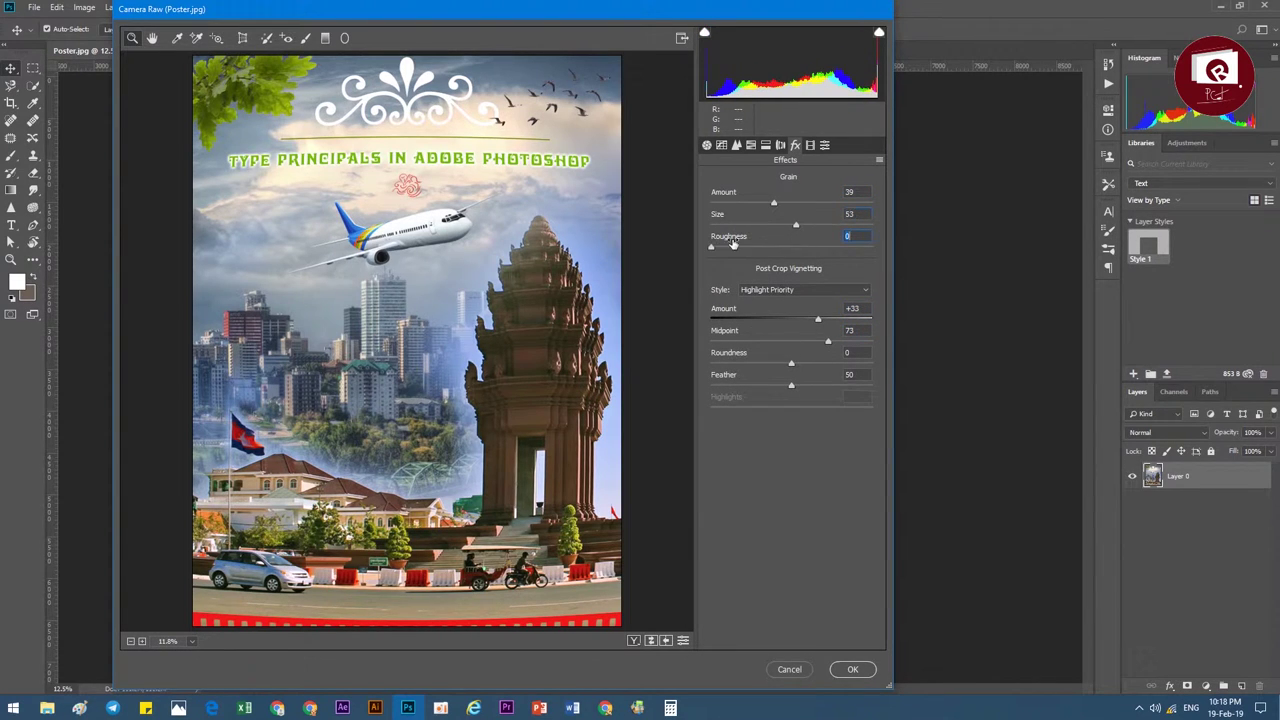
# Tweak the calibration shadows tint and red, green, blue primaries, then view the Presets list
pyautogui.click(811, 146)
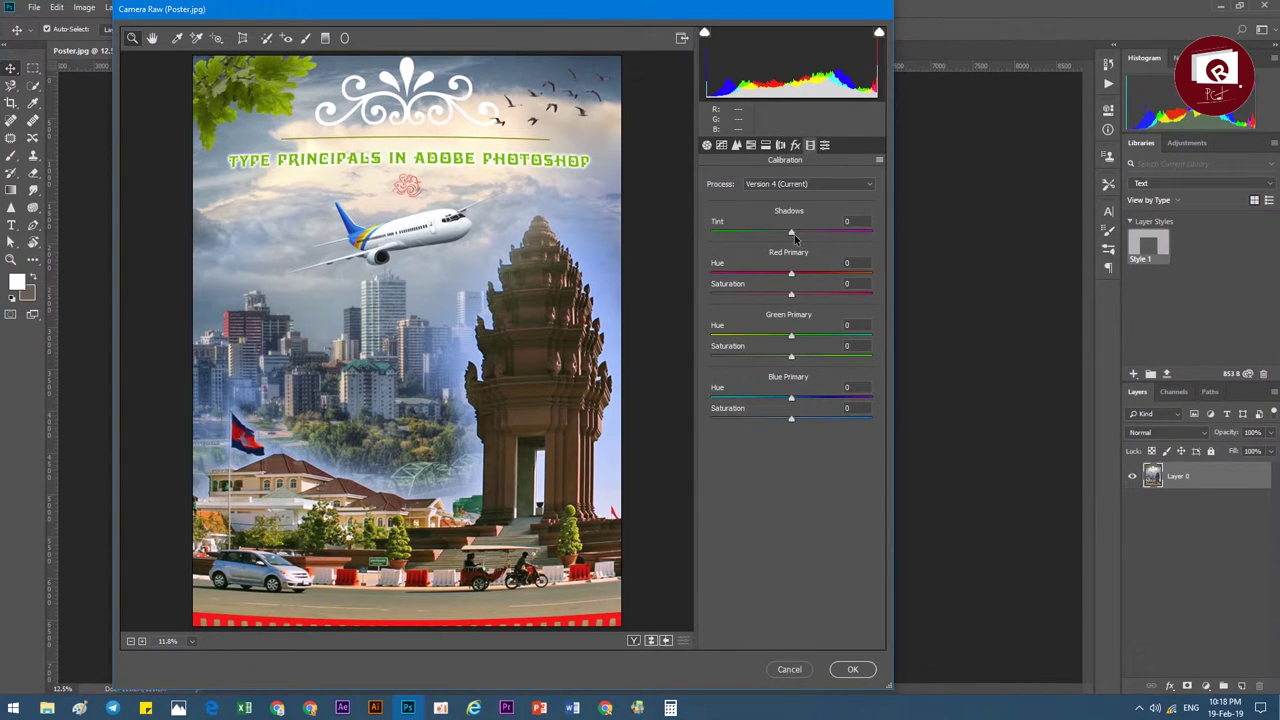
pyautogui.moveTo(791, 232); pyautogui.dragTo(843, 232)
pyautogui.moveTo(791, 273); pyautogui.dragTo(727, 273)
pyautogui.moveTo(791, 356); pyautogui.dragTo(871, 356)
pyautogui.moveTo(791, 398); pyautogui.dragTo(796, 398)
pyautogui.click(825, 146)
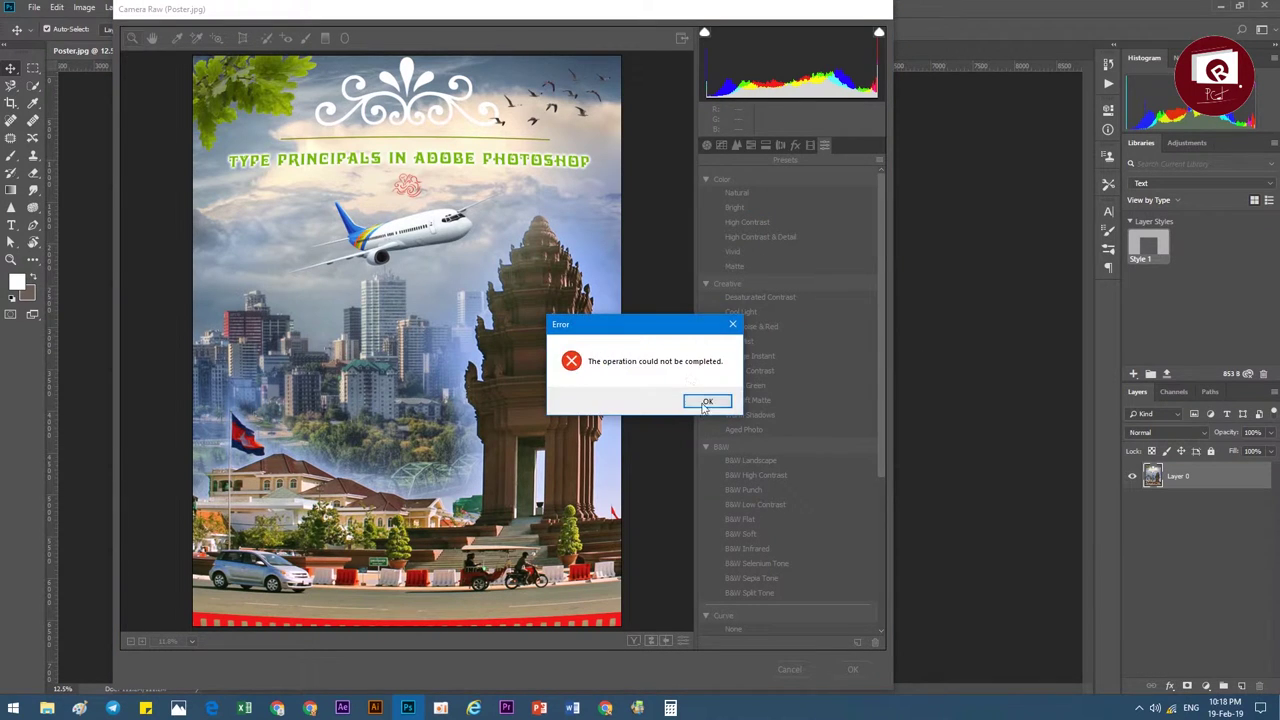
pyautogui.click(706, 407)
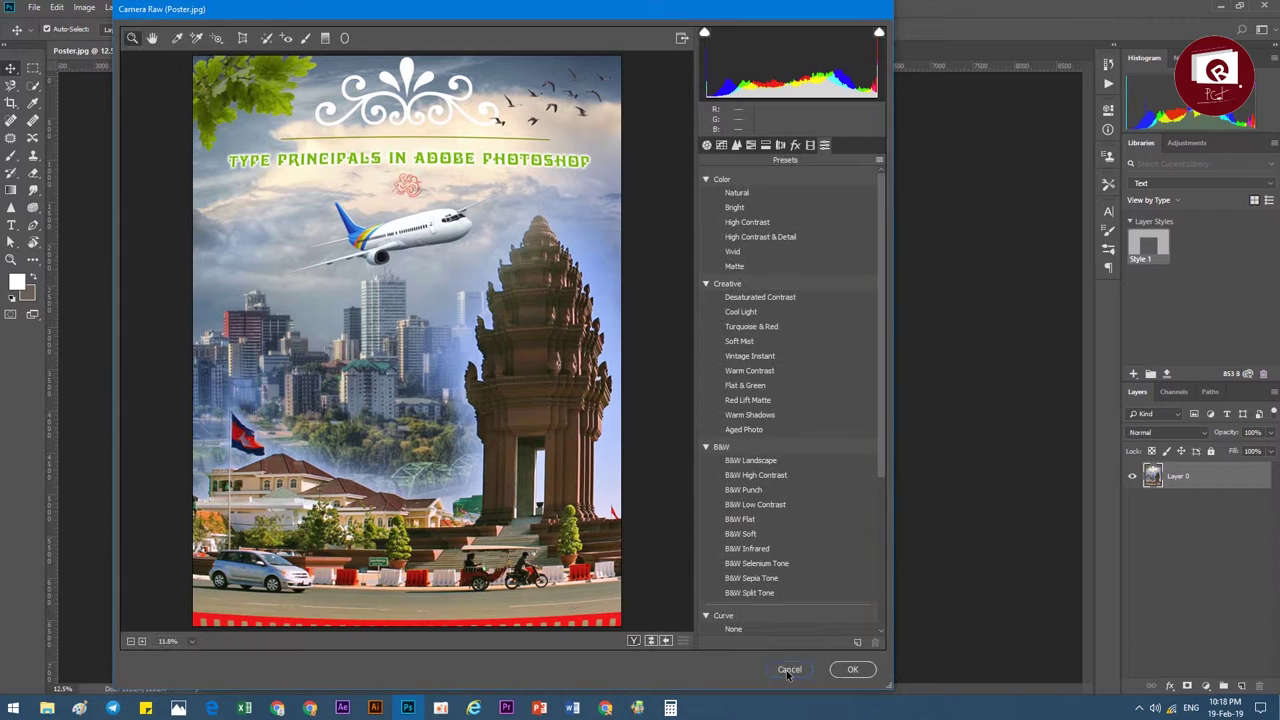
# Cancel Camera Raw, attempt the Lens Correction filter, and close it after its error
pyautogui.click(789, 669)
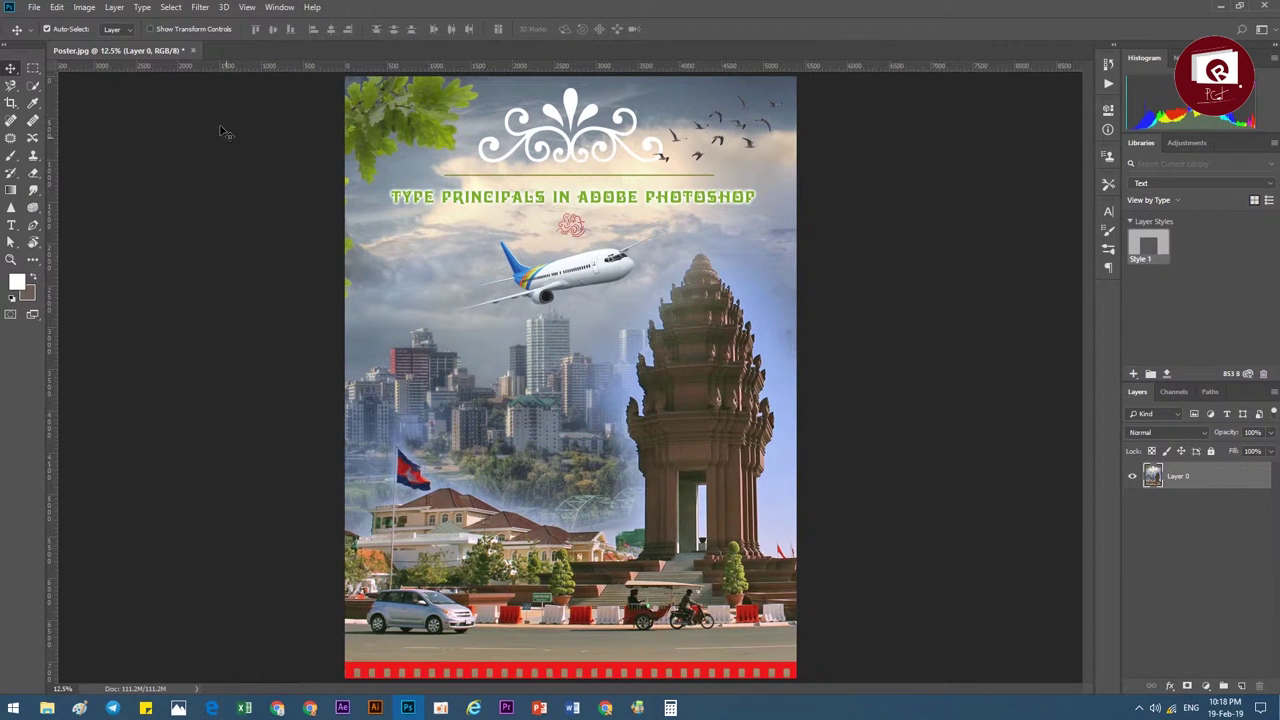
pyautogui.click(207, 8)
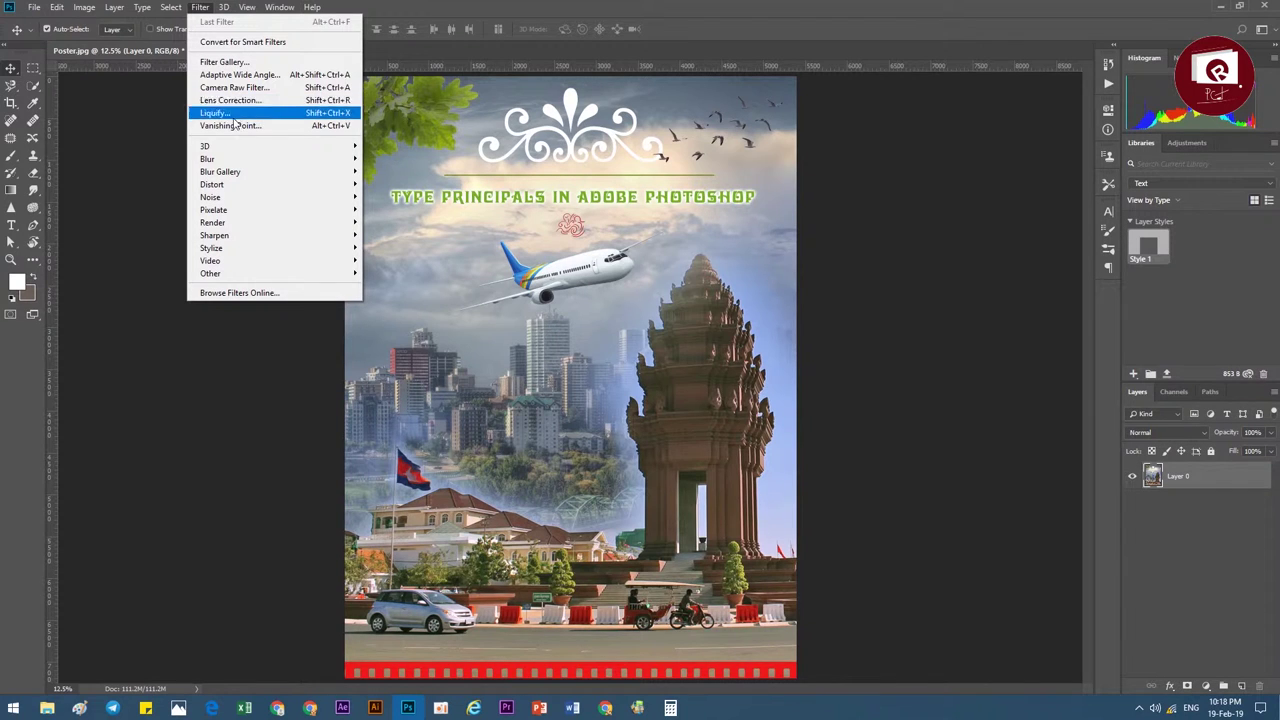
pyautogui.click(233, 101)
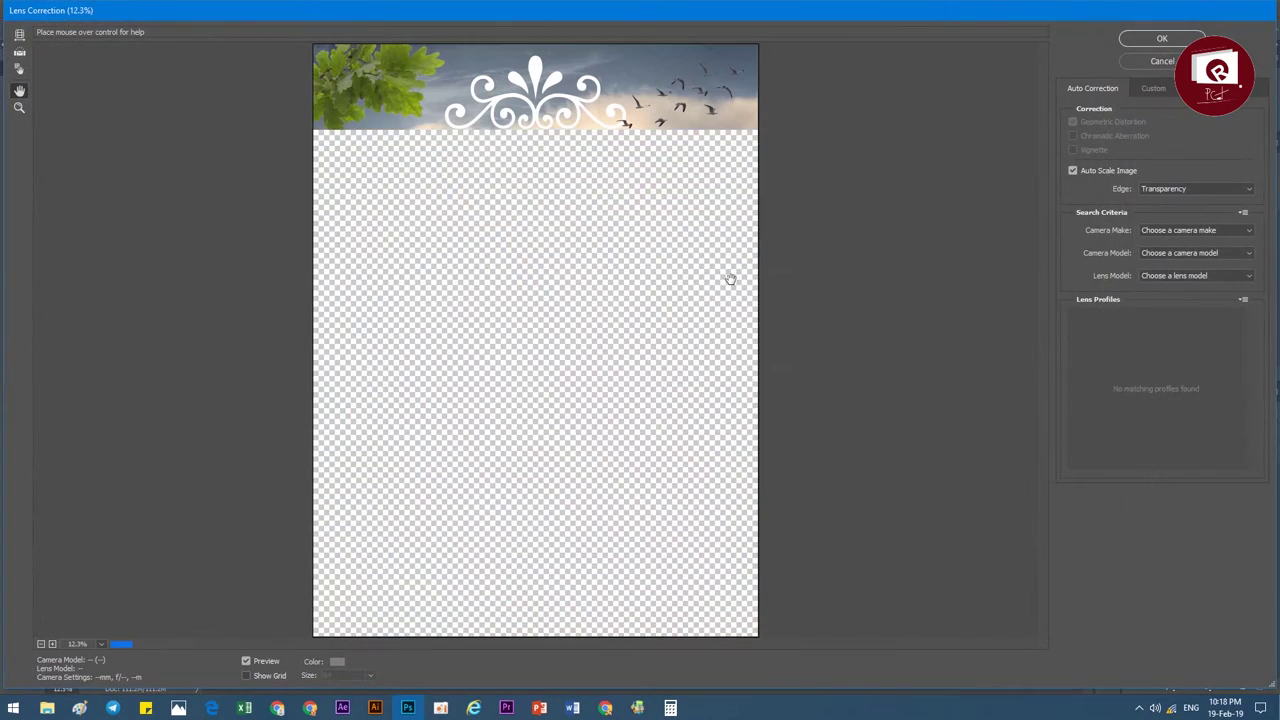
pyautogui.click(741, 408)
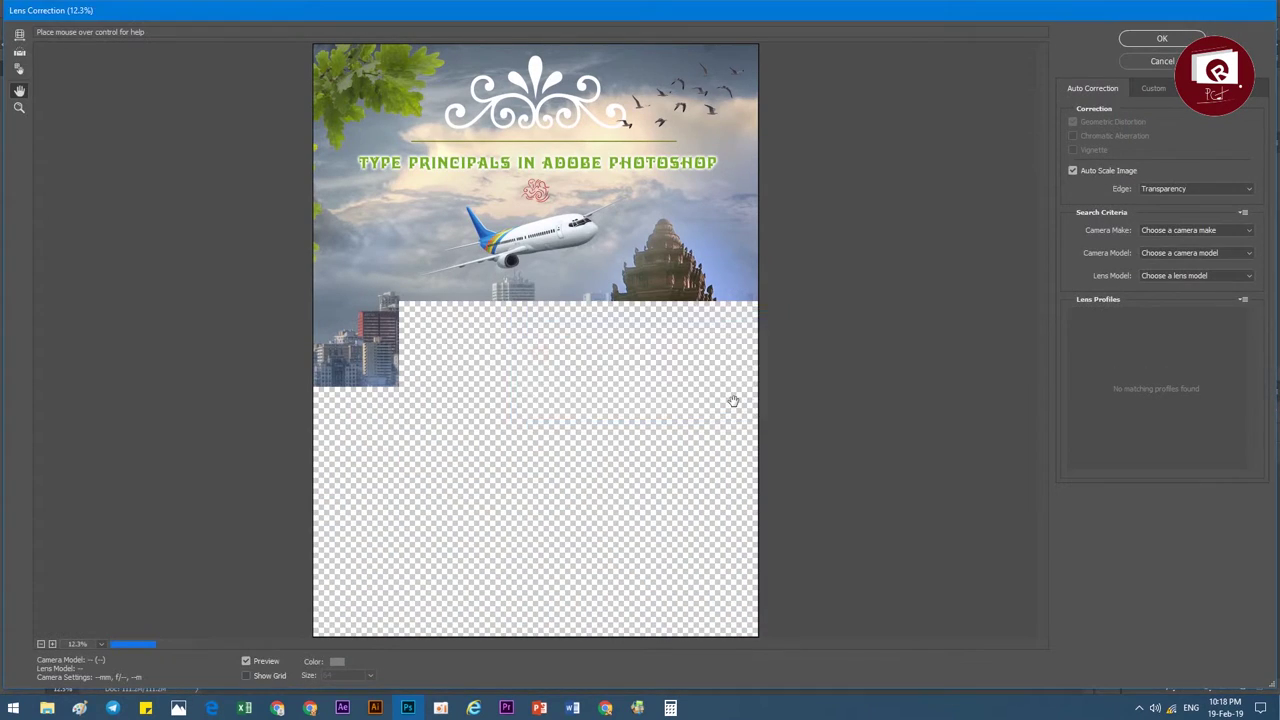
pyautogui.click(1145, 60)
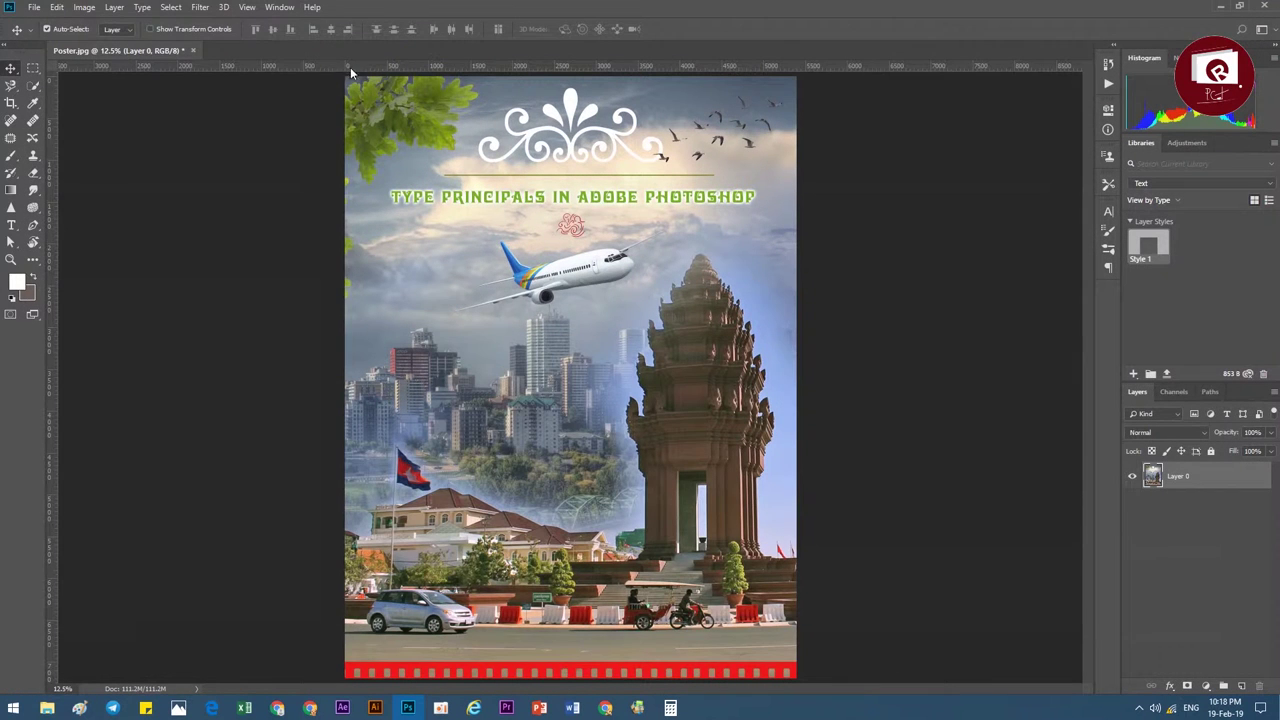
# Attempt a Blur Gallery Tilt-Shift blur on the poster and dismiss the program error
pyautogui.click(199, 8)
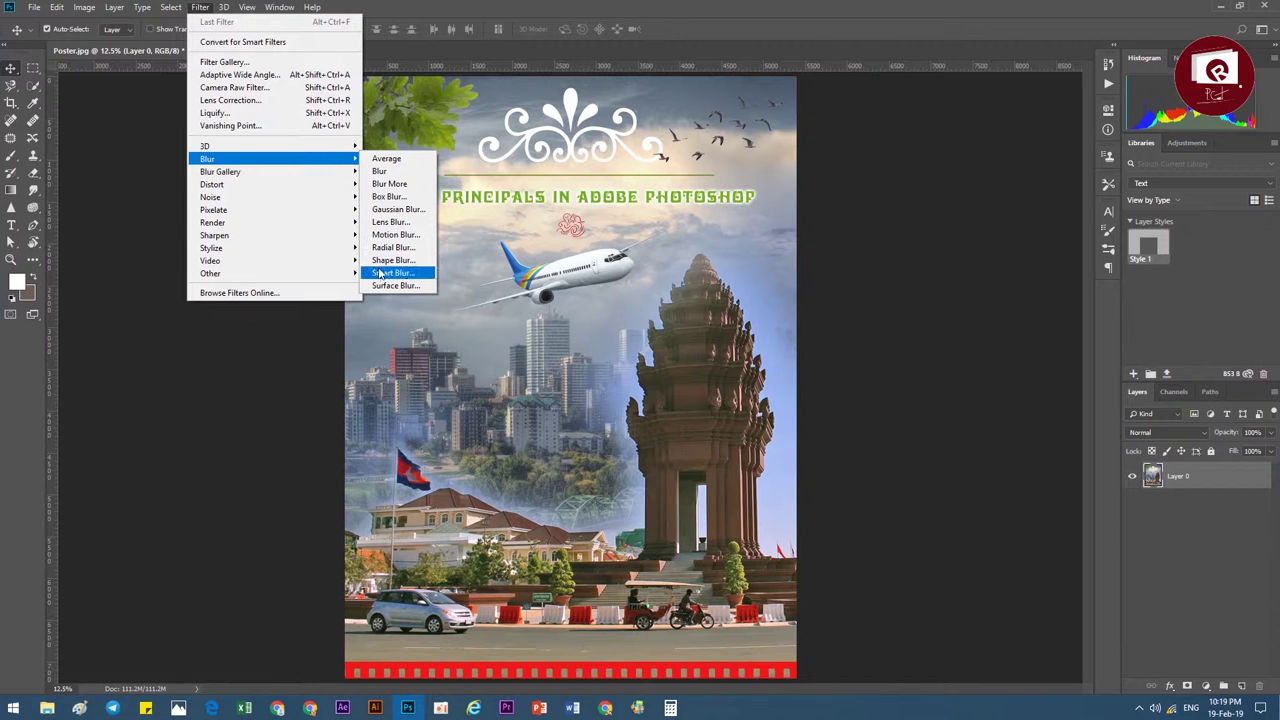
pyautogui.moveTo(221, 172)
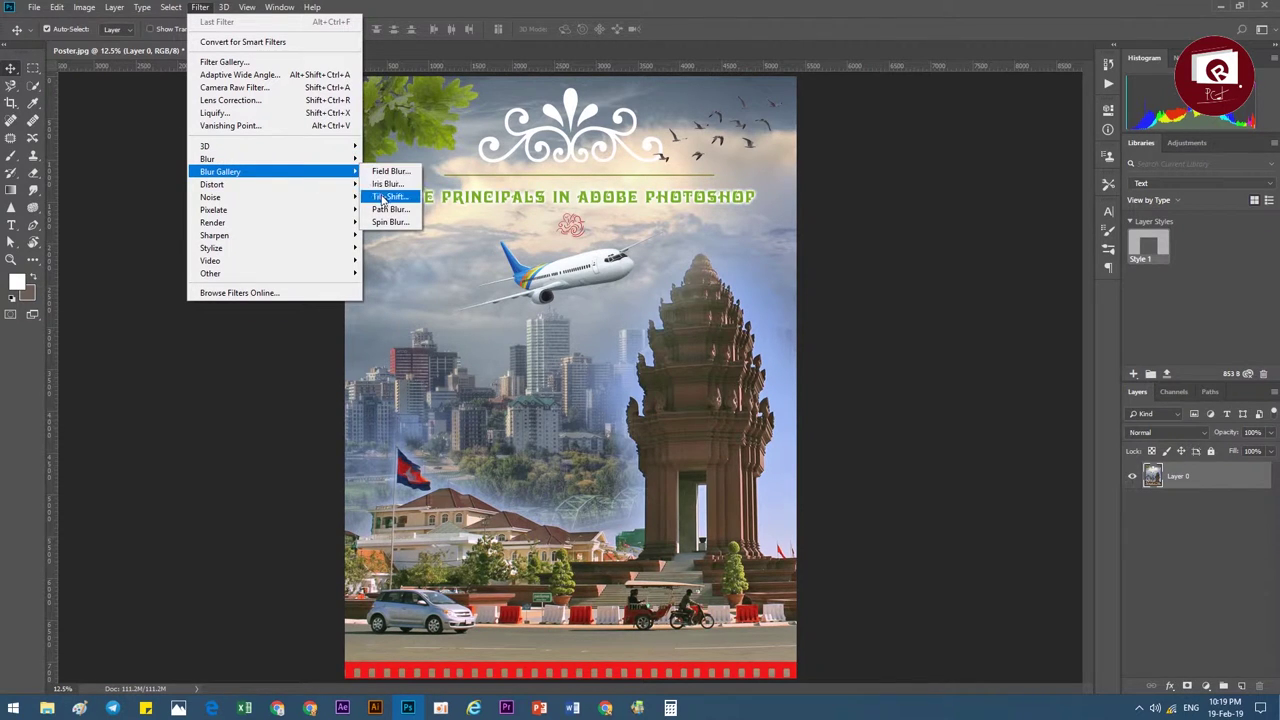
pyautogui.click(390, 196)
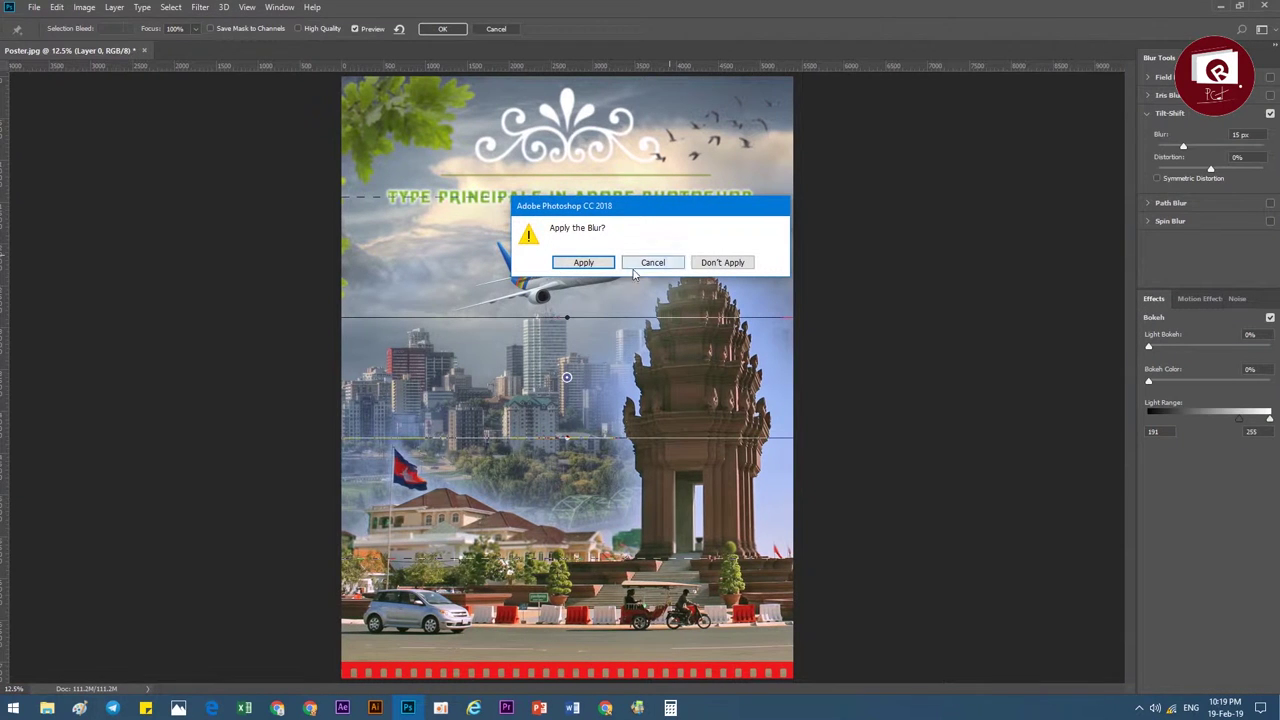
pyautogui.click(567, 263)
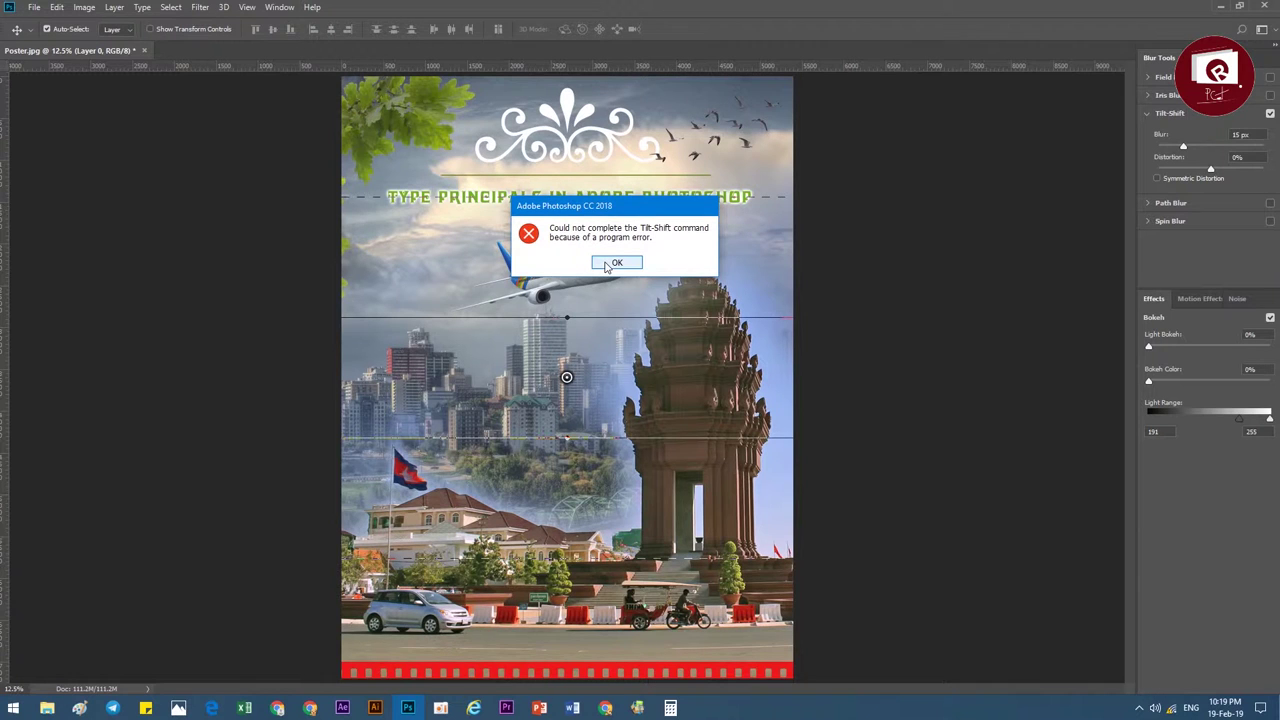
pyautogui.click(605, 265)
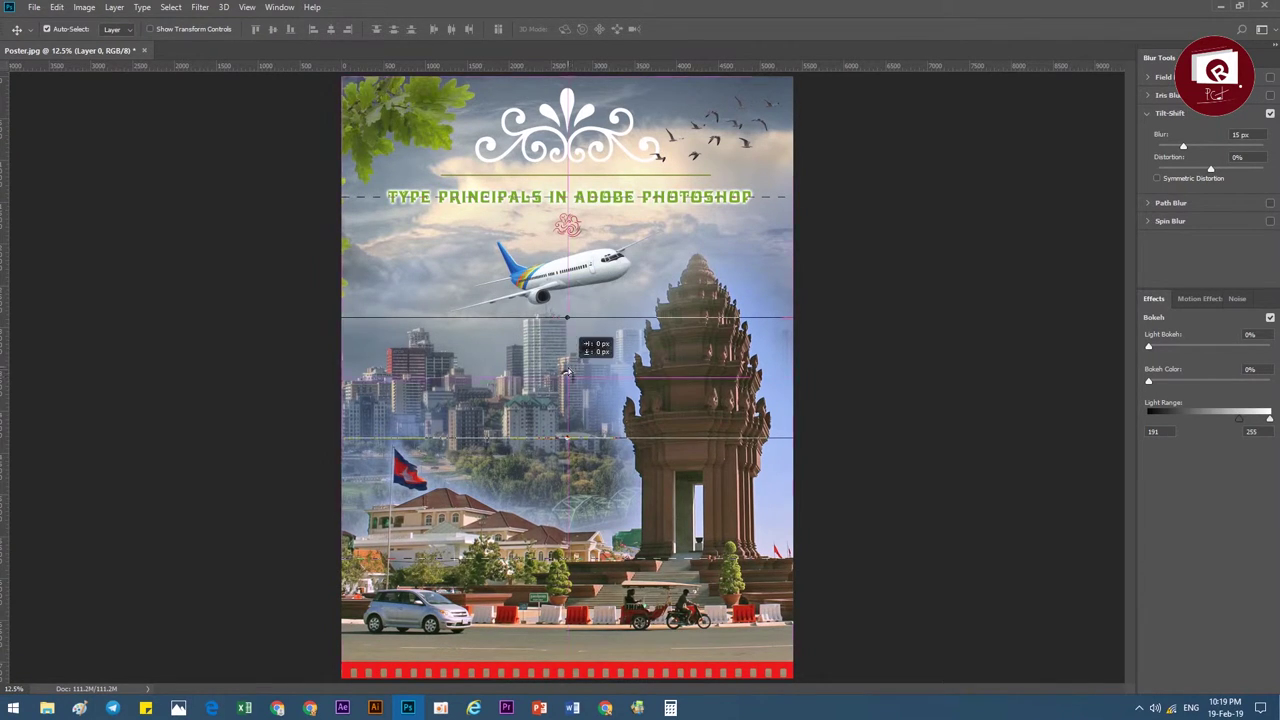
# Undo an accidental upward move of the poster layer
pyautogui.moveTo(572, 380); pyautogui.dragTo(584, 307)
pyautogui.hotkey('ctrl', 'z')
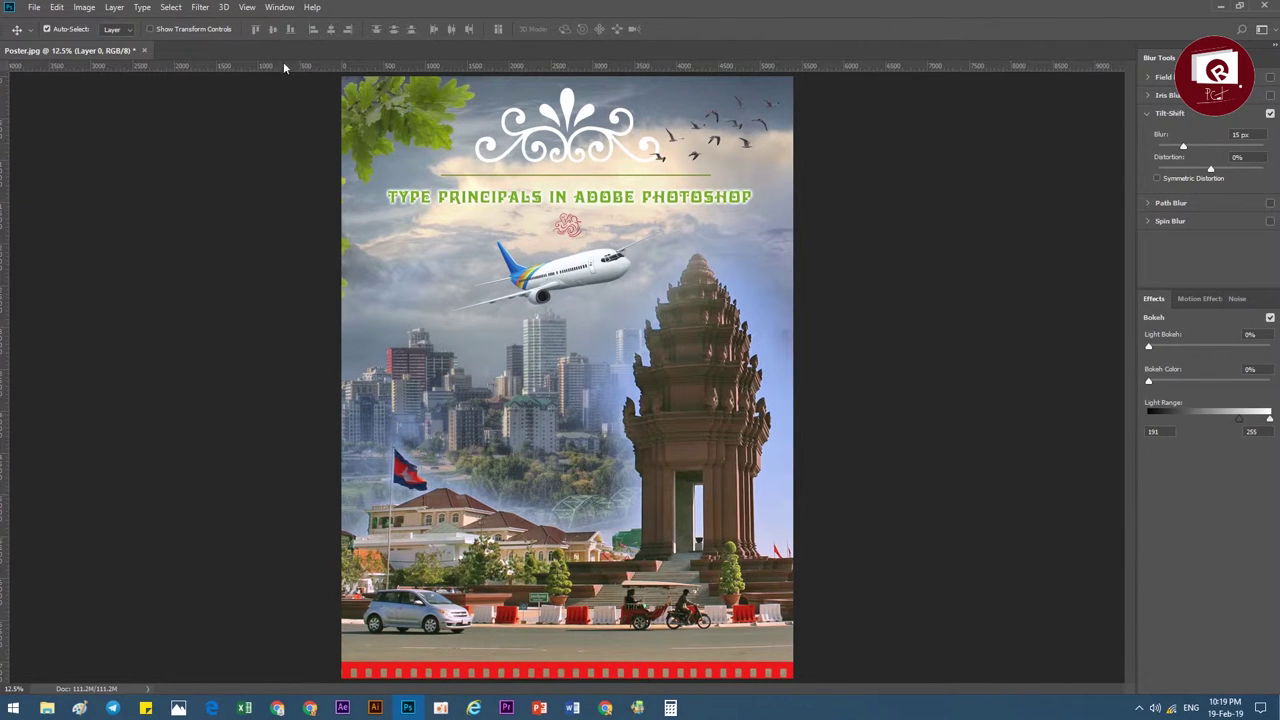
pyautogui.click(172, 7)
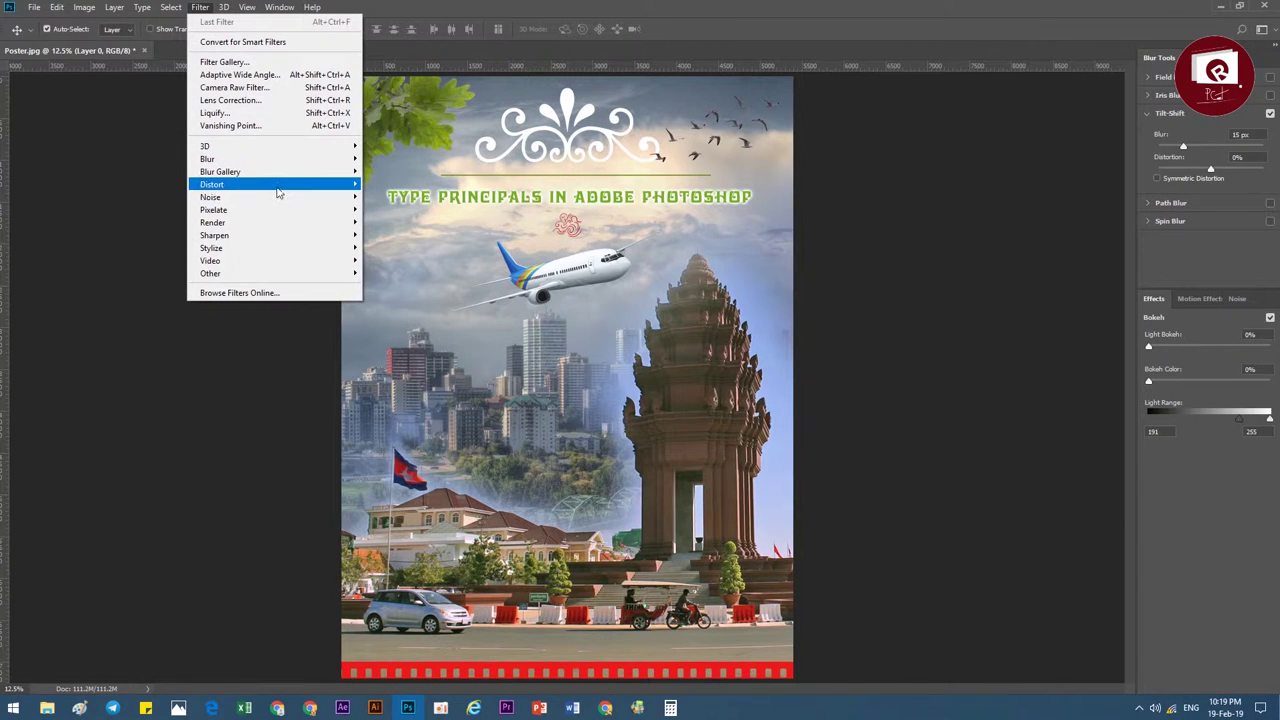
pyautogui.moveTo(212, 184)
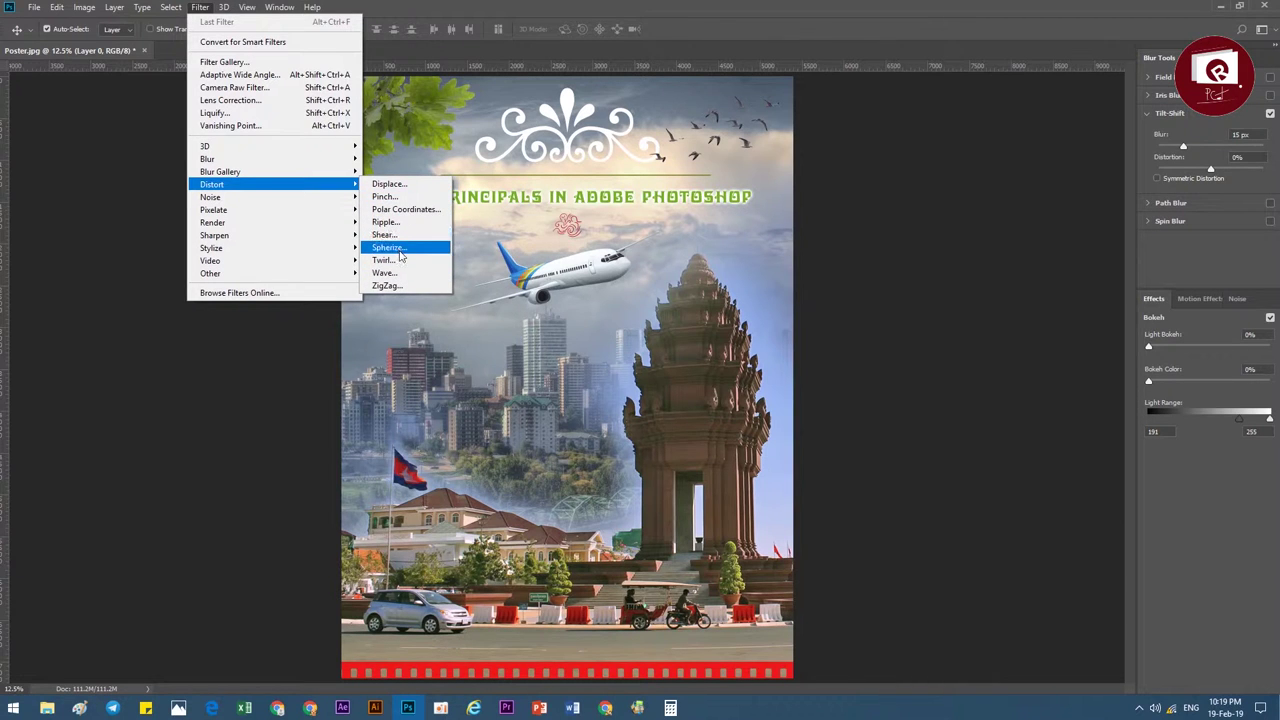
pyautogui.click(403, 261)
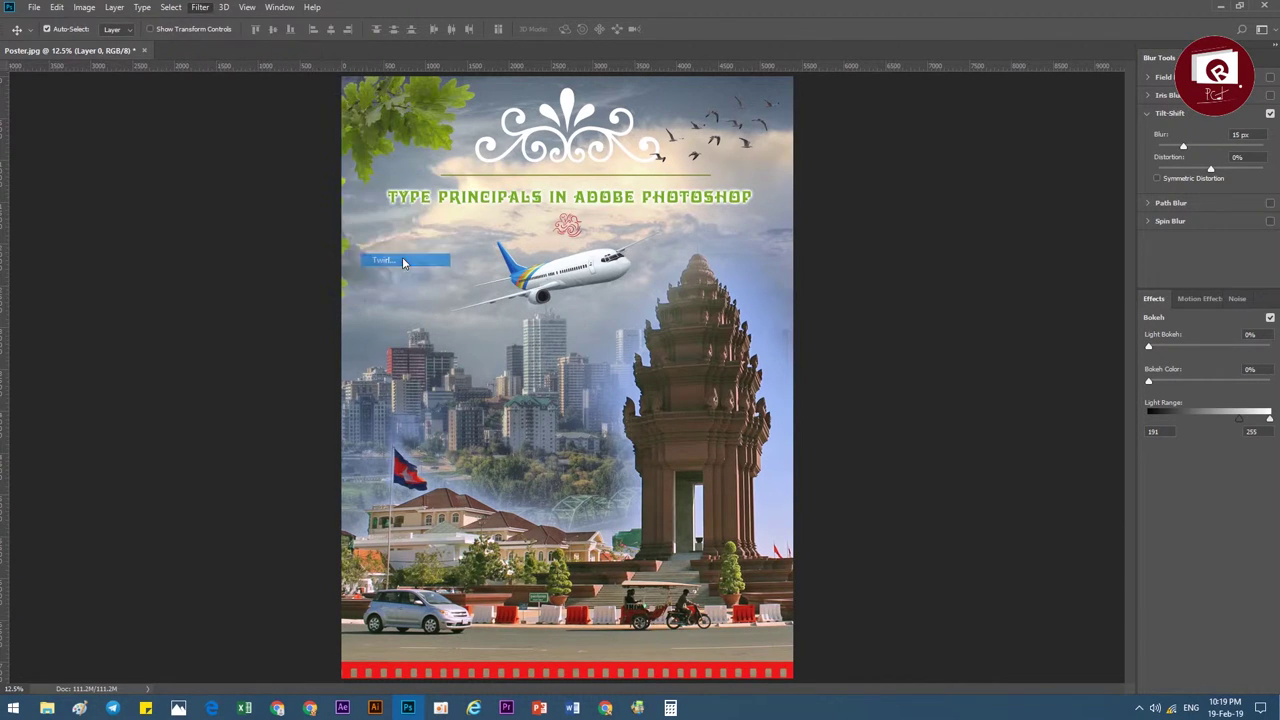
pyautogui.click(627, 262)
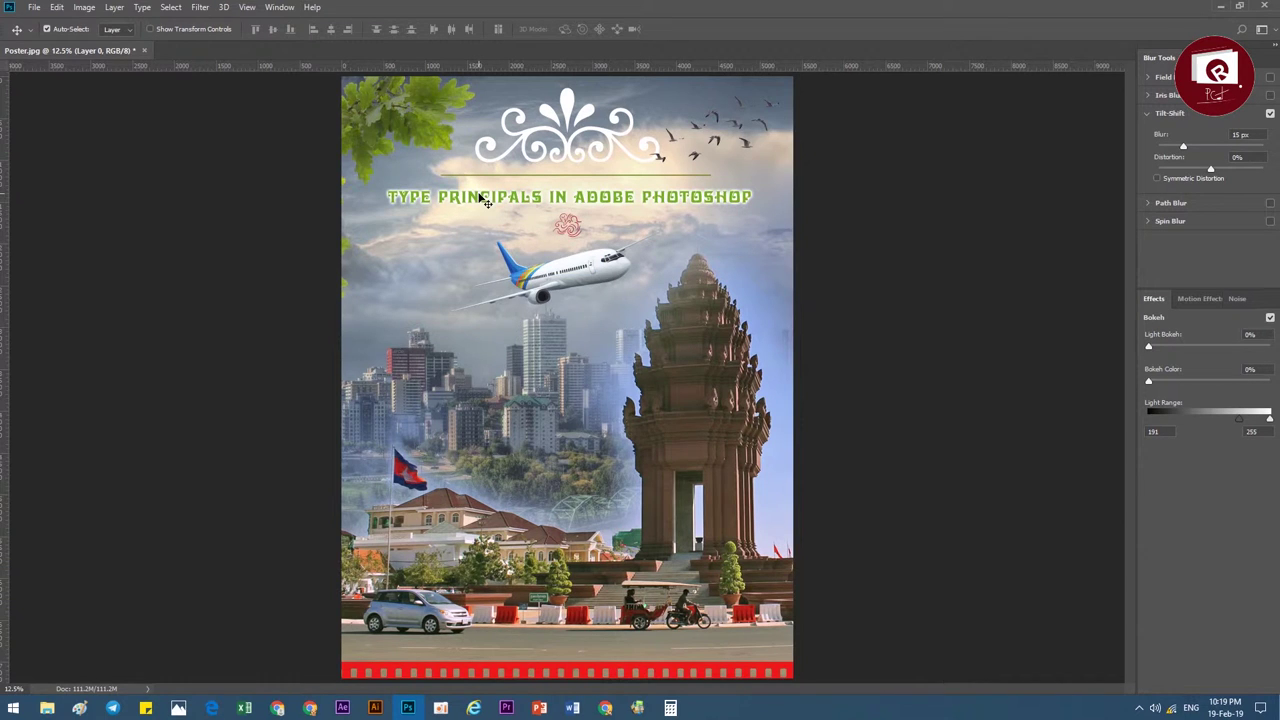
pyautogui.click(199, 8)
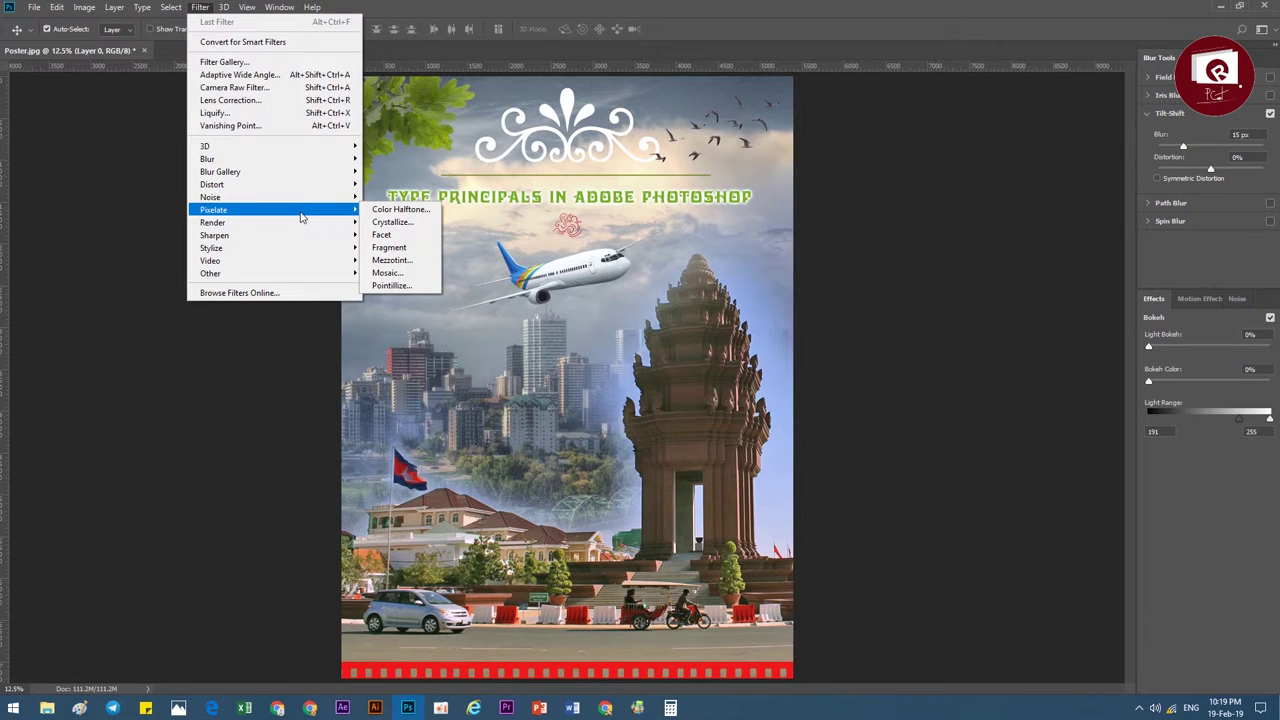
pyautogui.moveTo(272, 197)
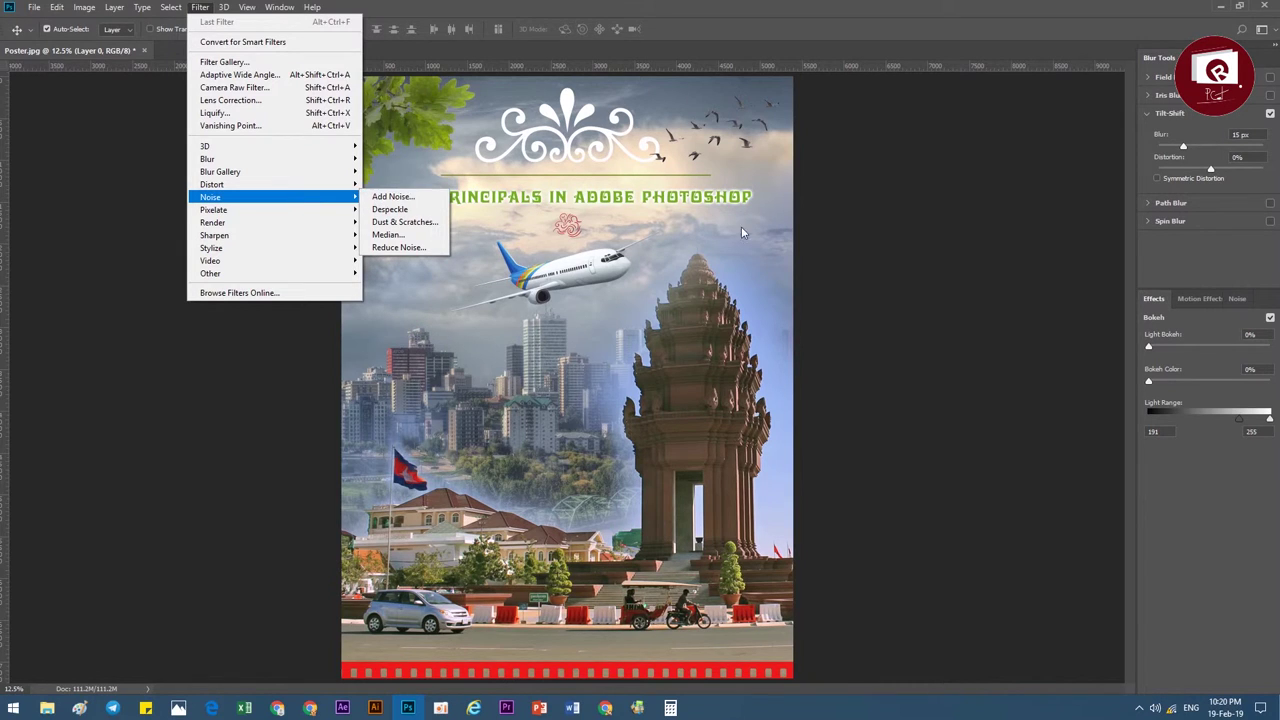
pyautogui.click(930, 286)
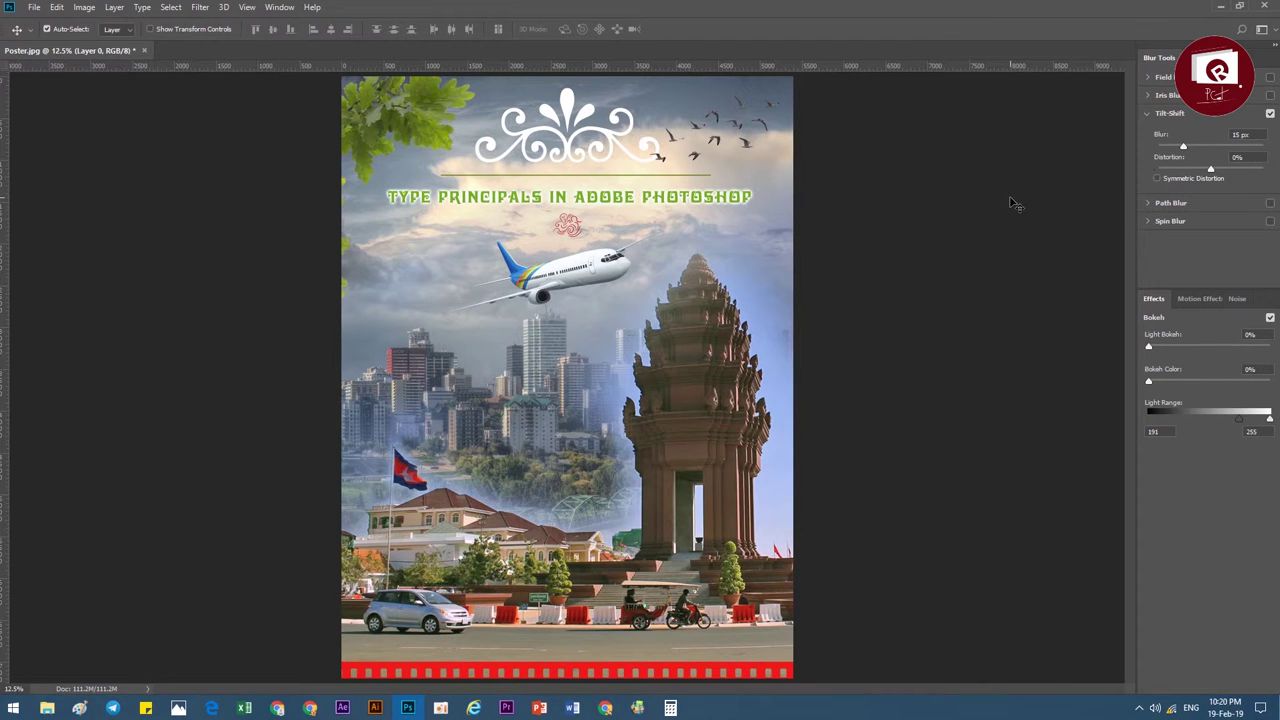
pyautogui.click(200, 7)
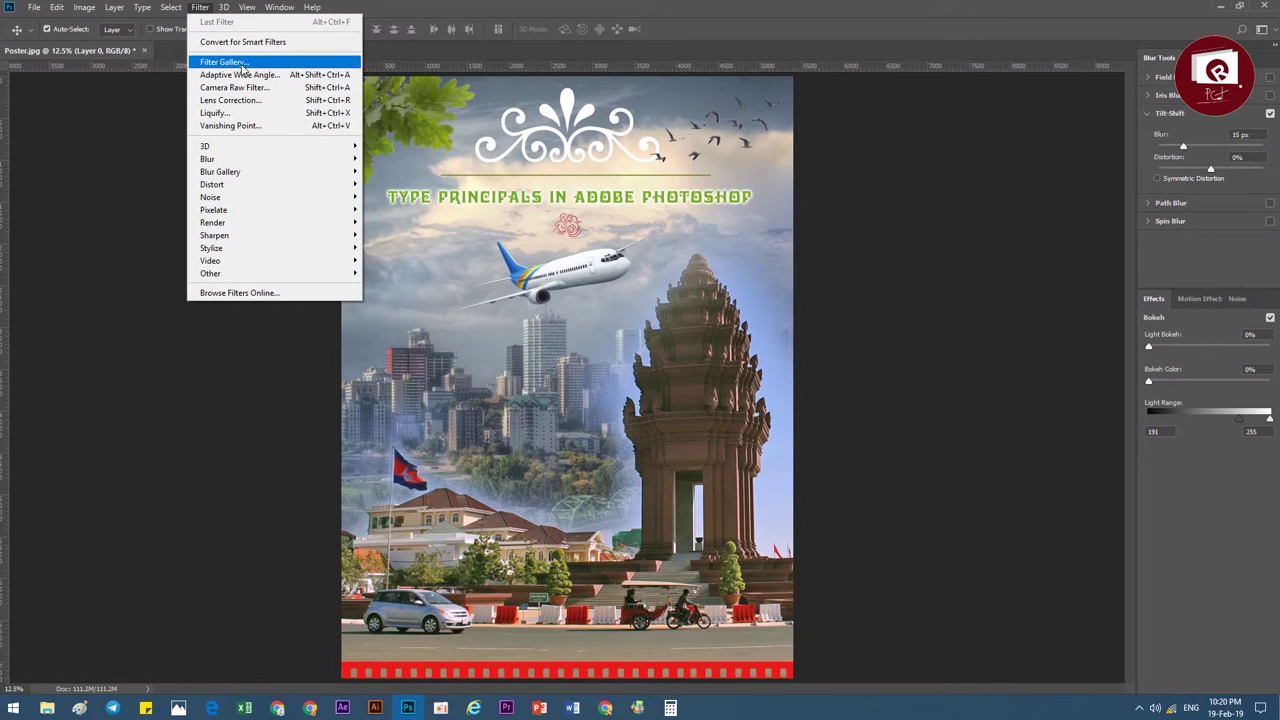
pyautogui.click(796, 258)
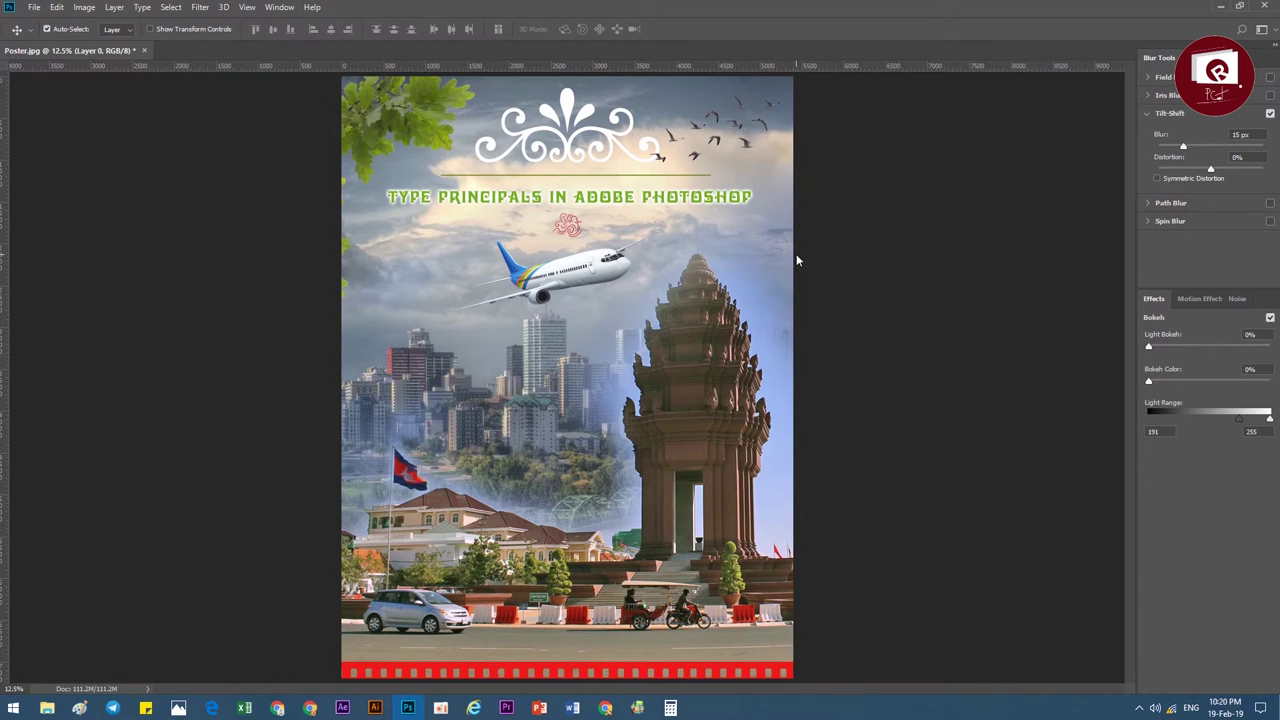